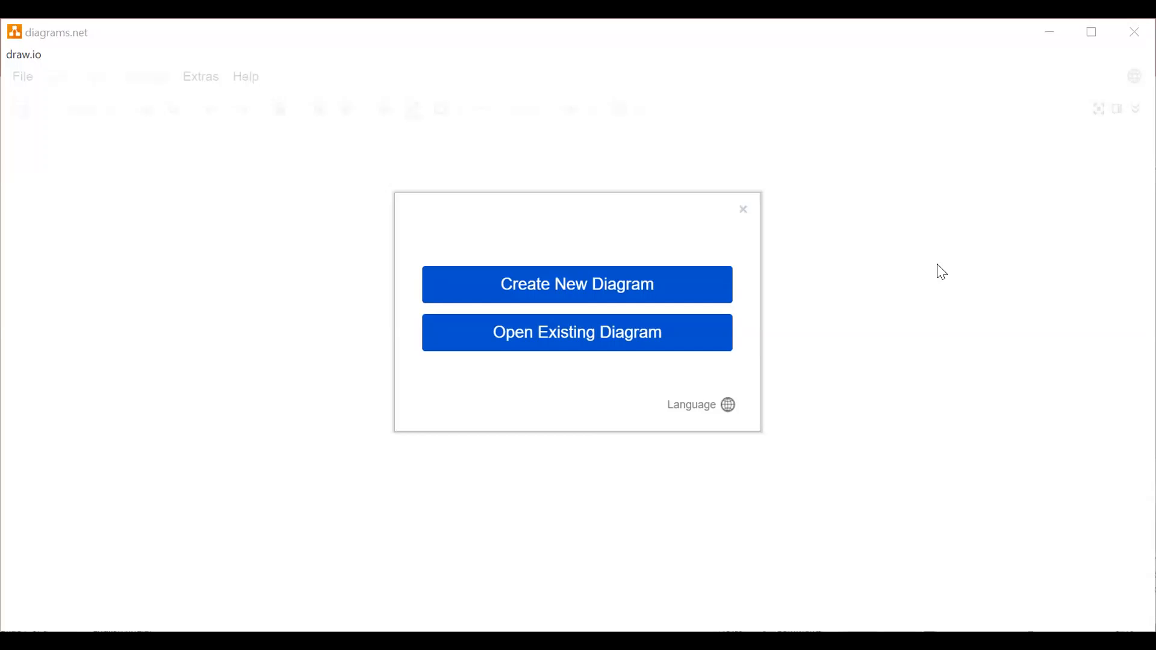
- Maximize the window and create a new Blank Diagram from the Basic template category
click(1095, 36)
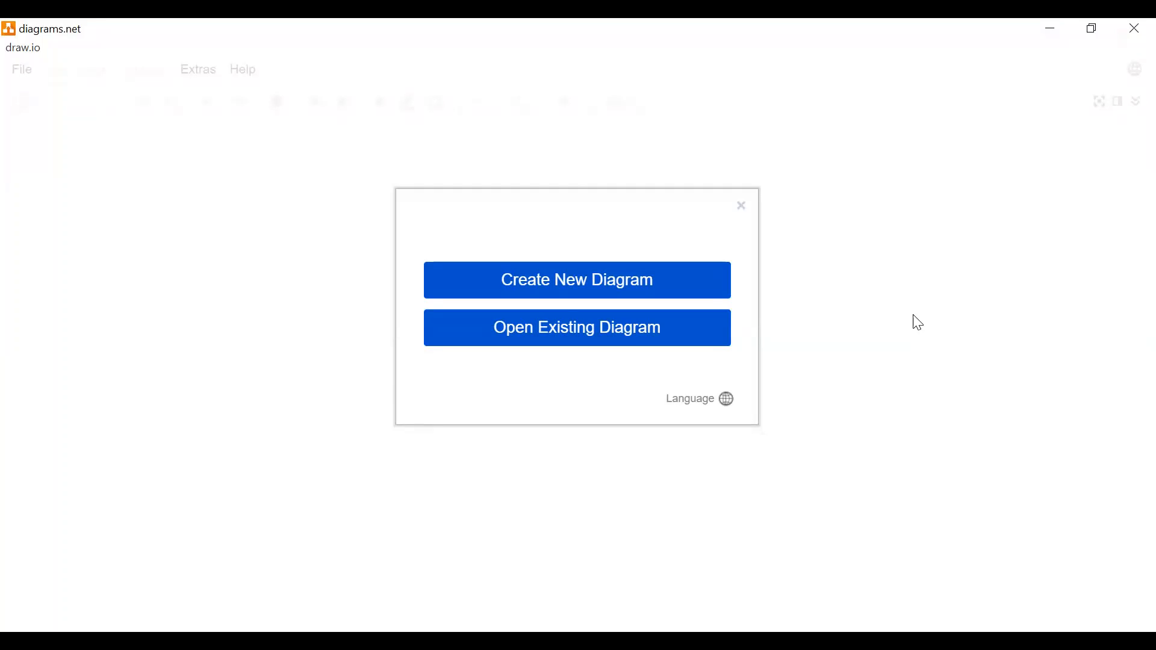
click(615, 290)
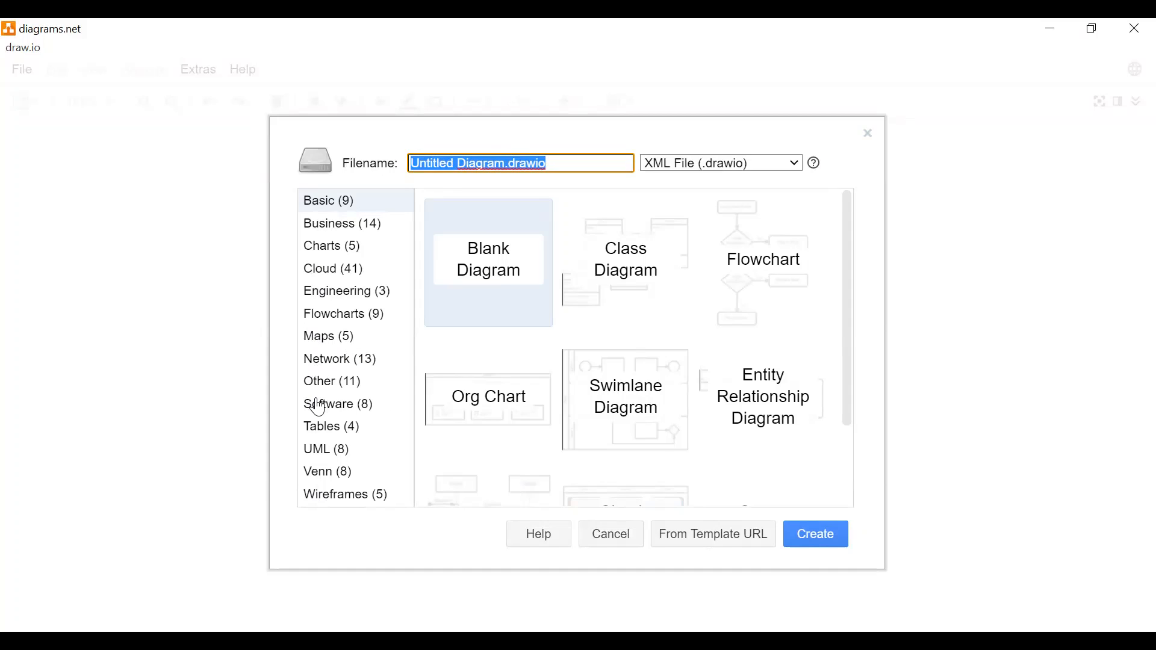
click(319, 430)
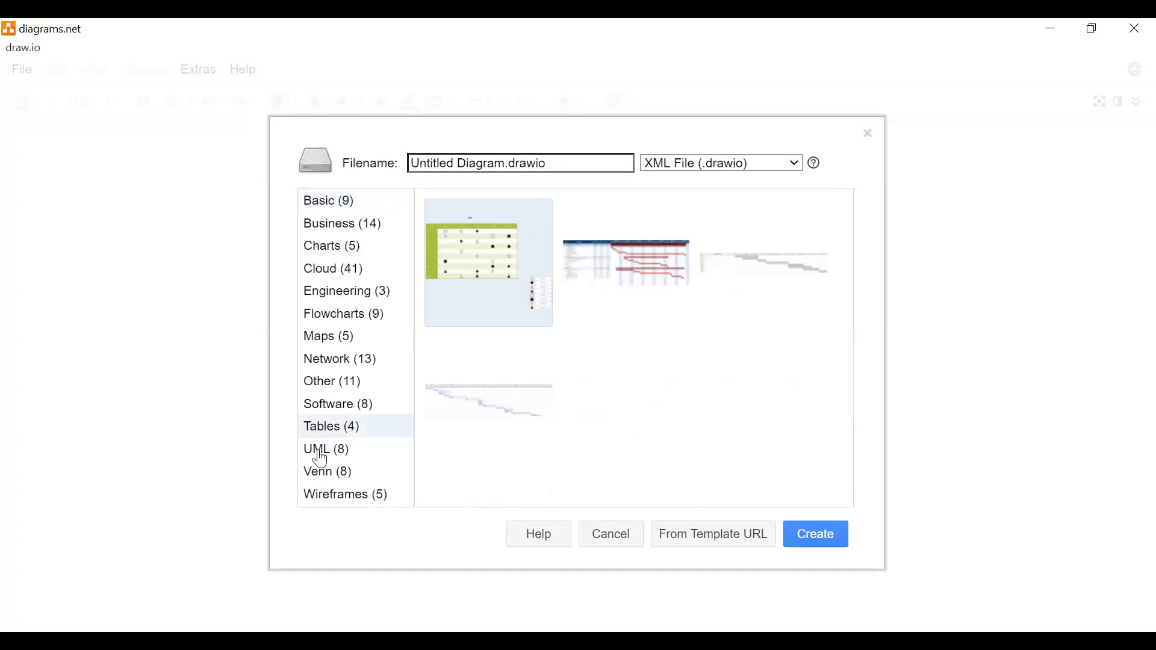
click(321, 455)
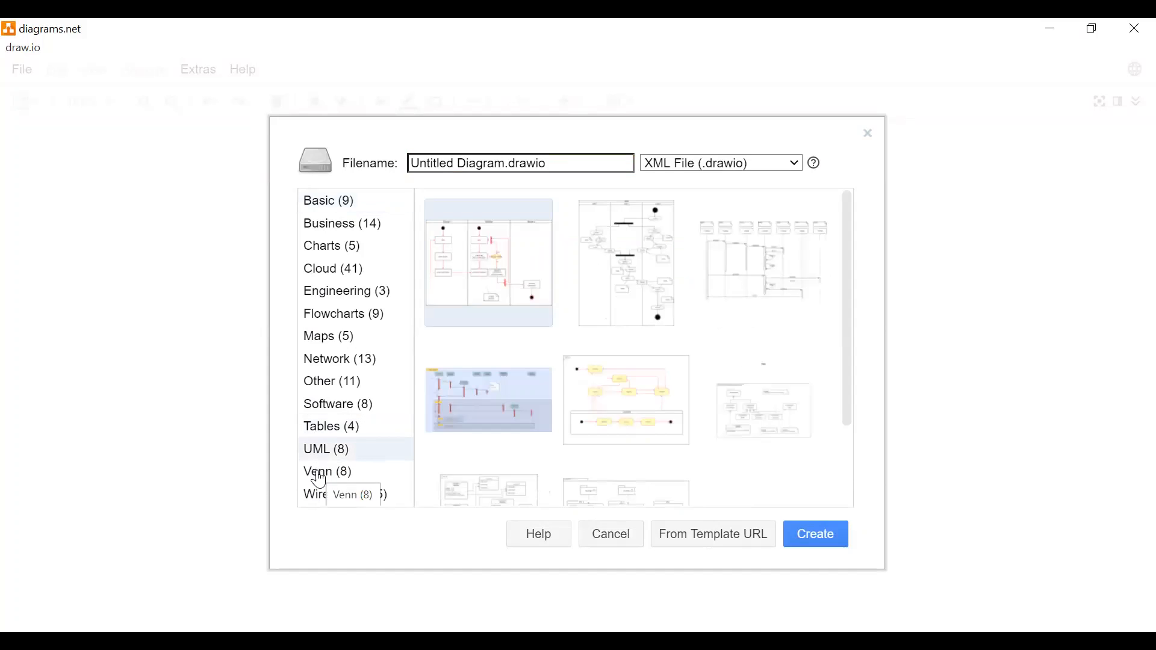
click(318, 477)
click(322, 505)
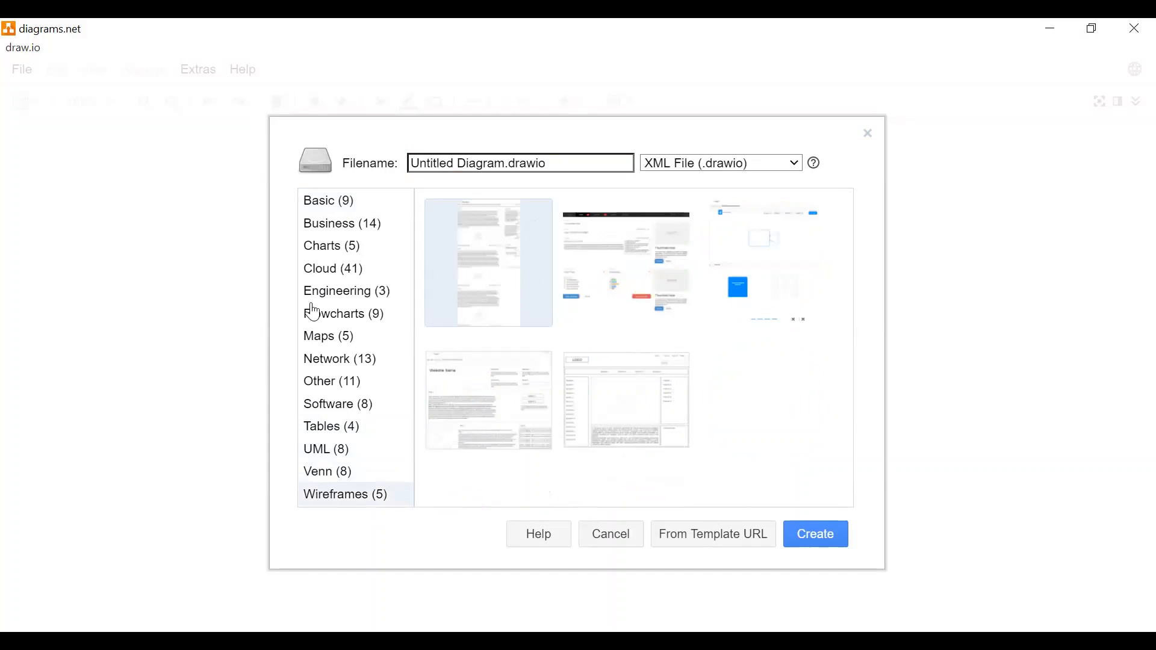
click(319, 255)
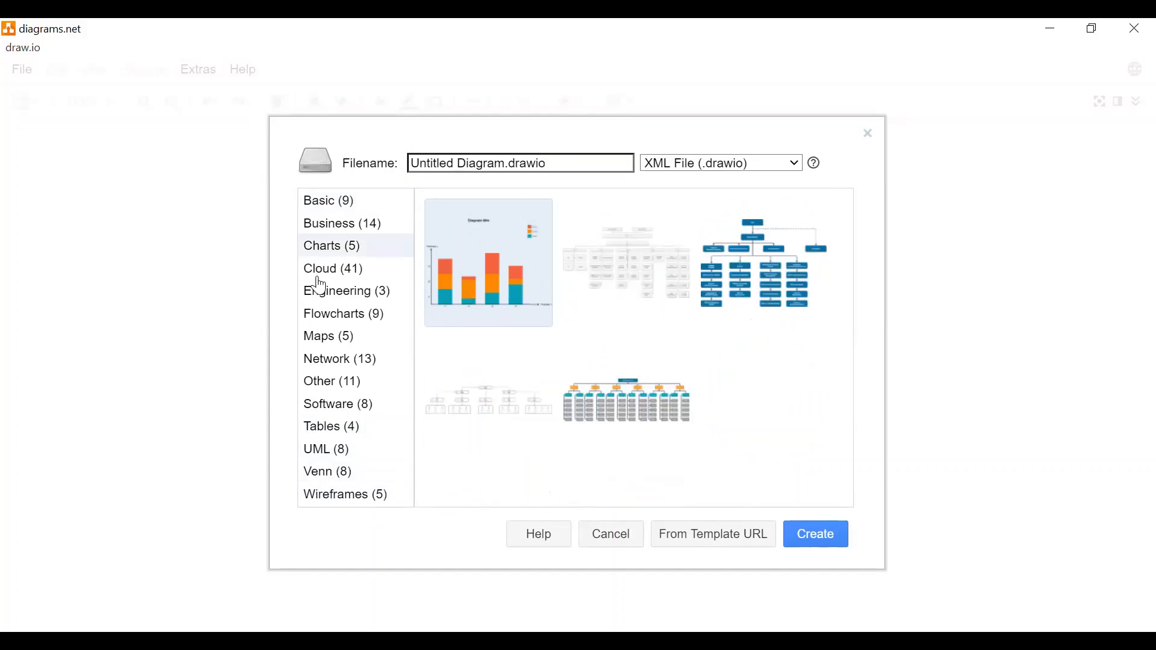
click(319, 299)
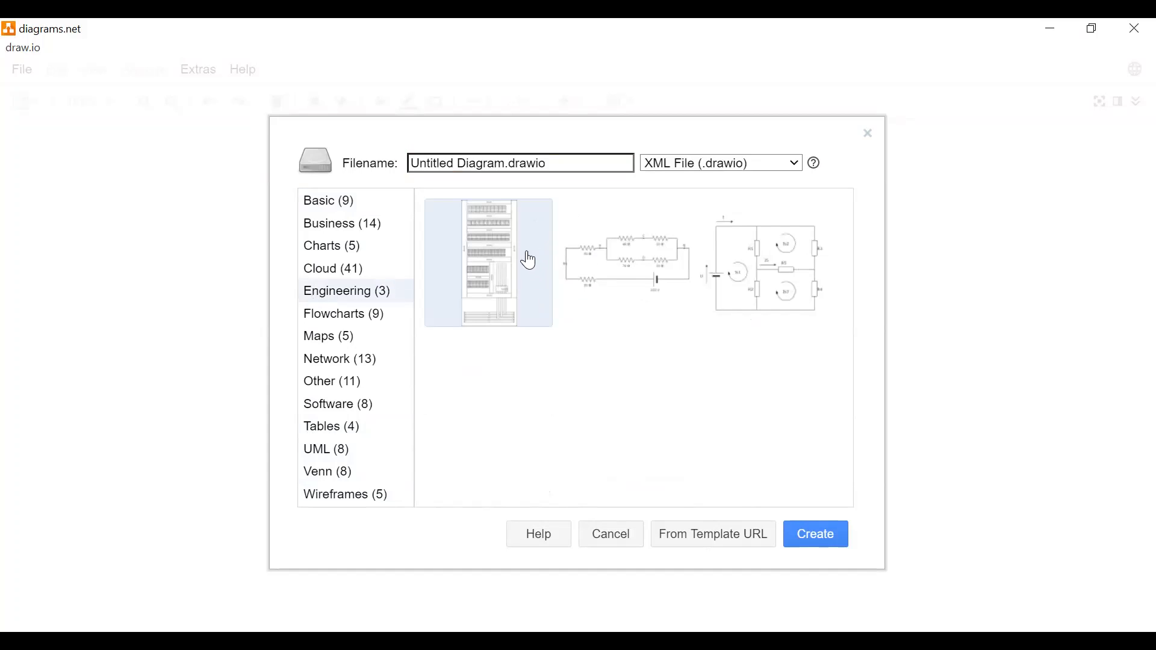
click(329, 211)
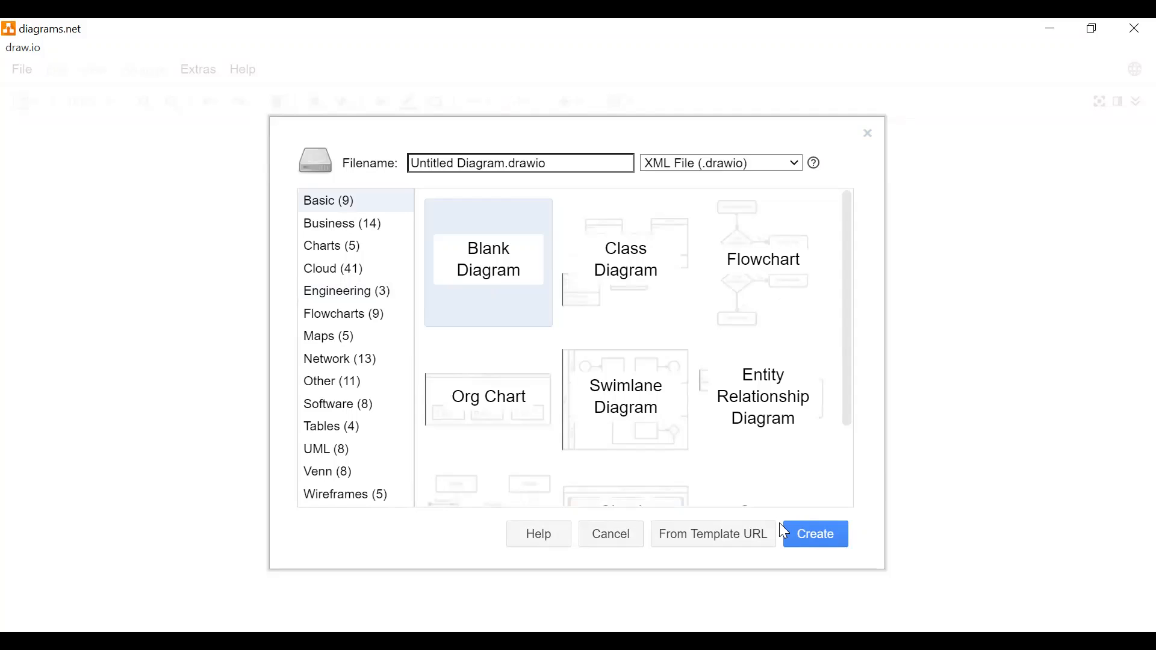
click(814, 536)
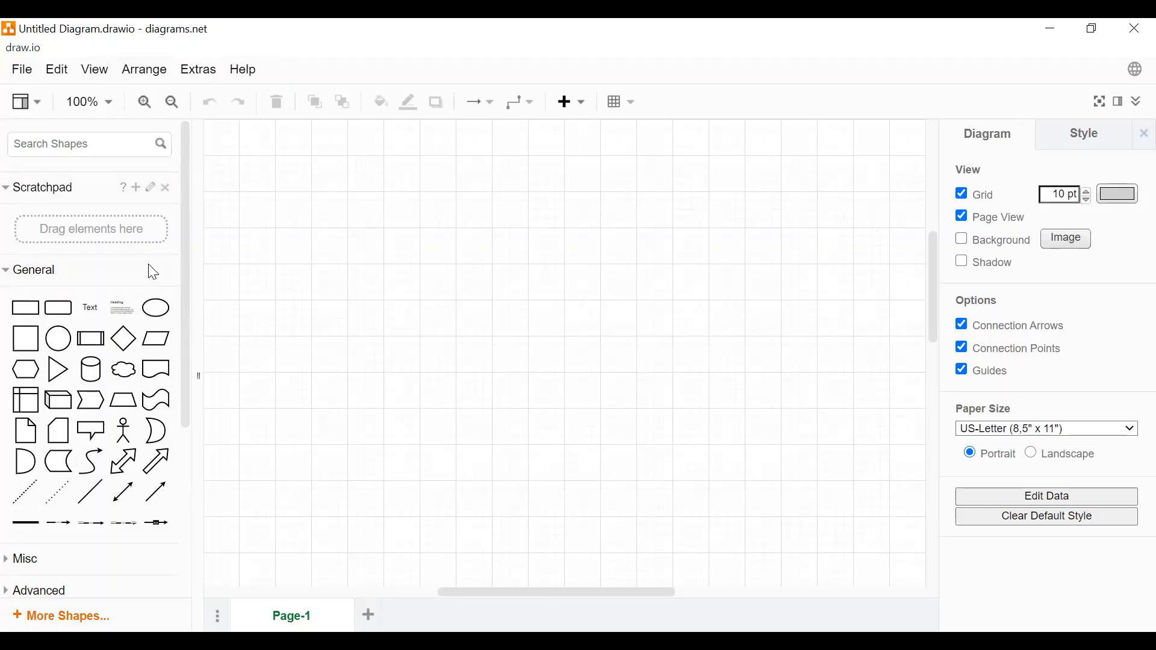
- Expand the Entity Relation shape library and preview its shapes, including Entity and Attribute
drag(187, 227, 188, 385)
click(5, 356)
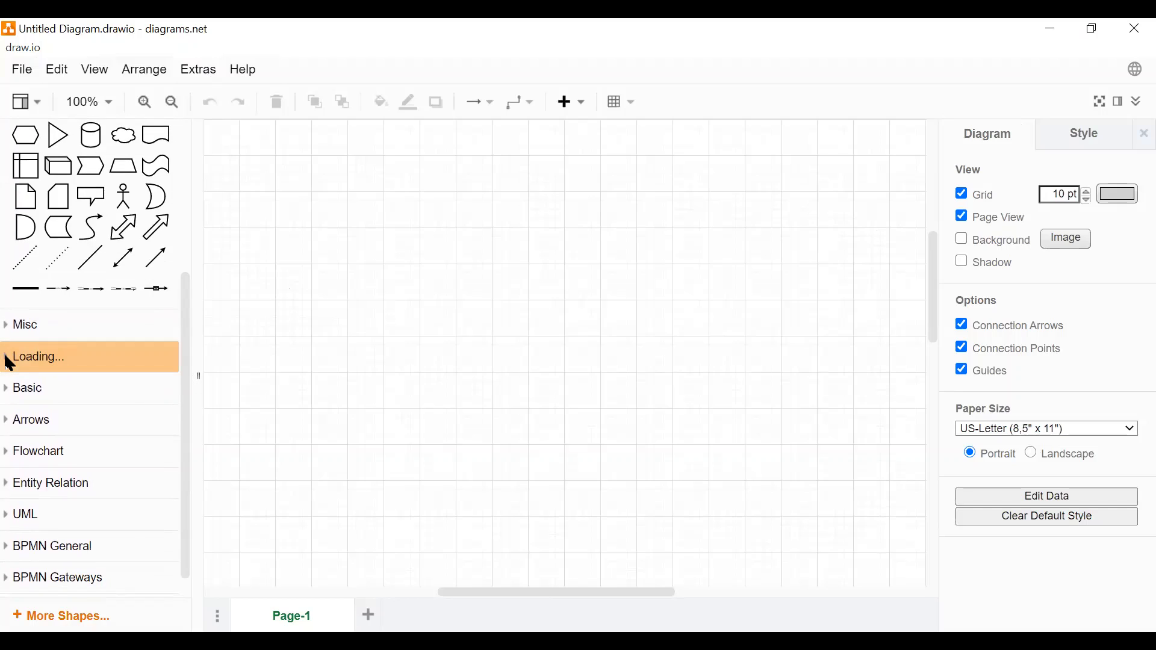
click(7, 359)
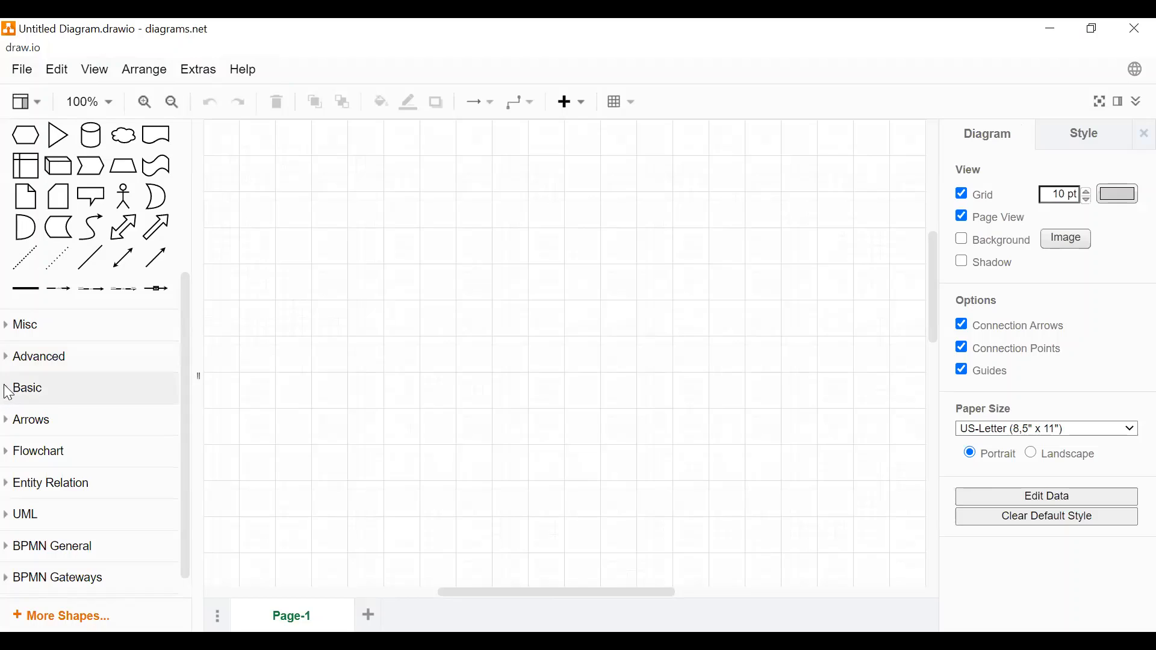
click(5, 389)
click(5, 388)
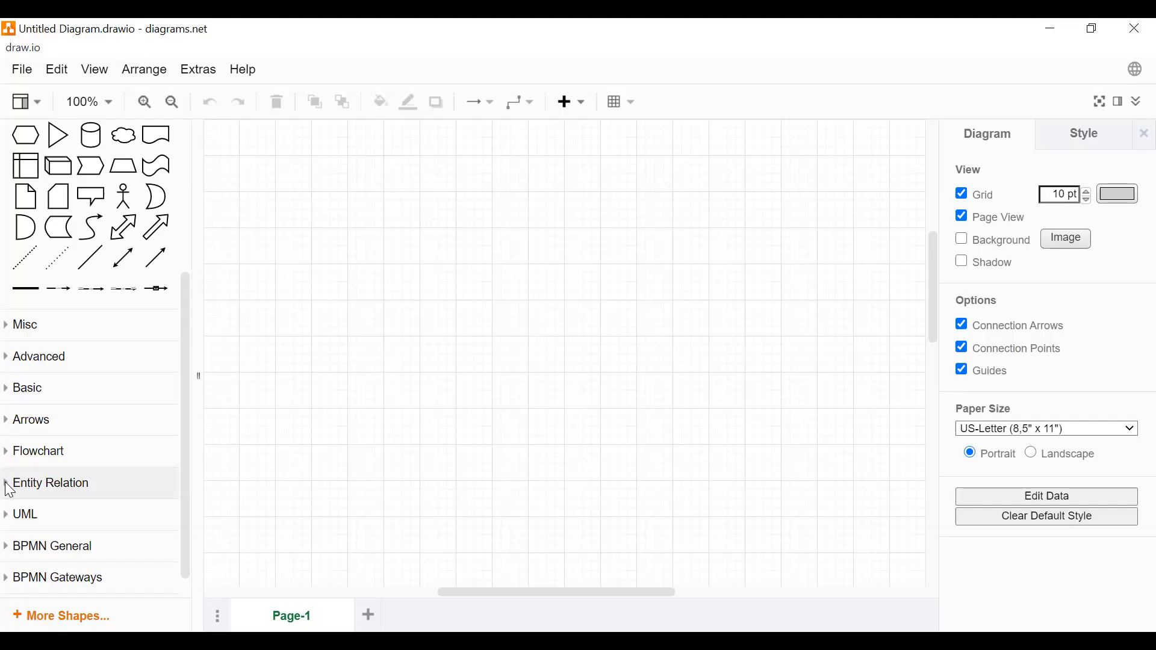
click(9, 489)
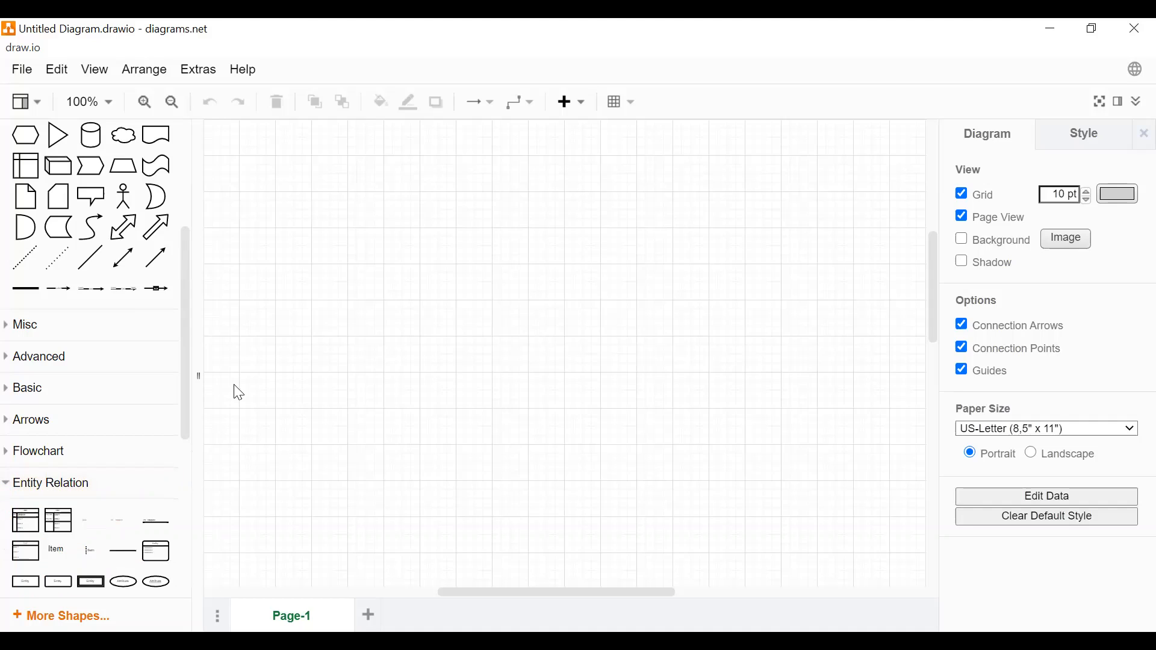
scroll(180, 425, down, 3)
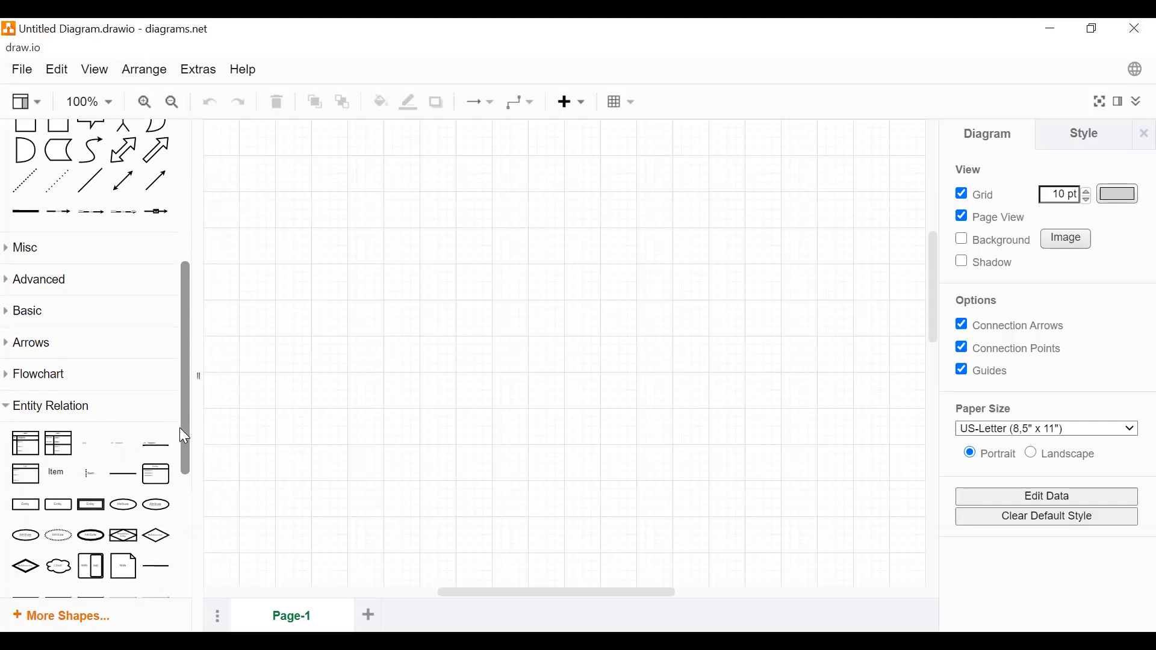
scroll(179, 458, down, 3)
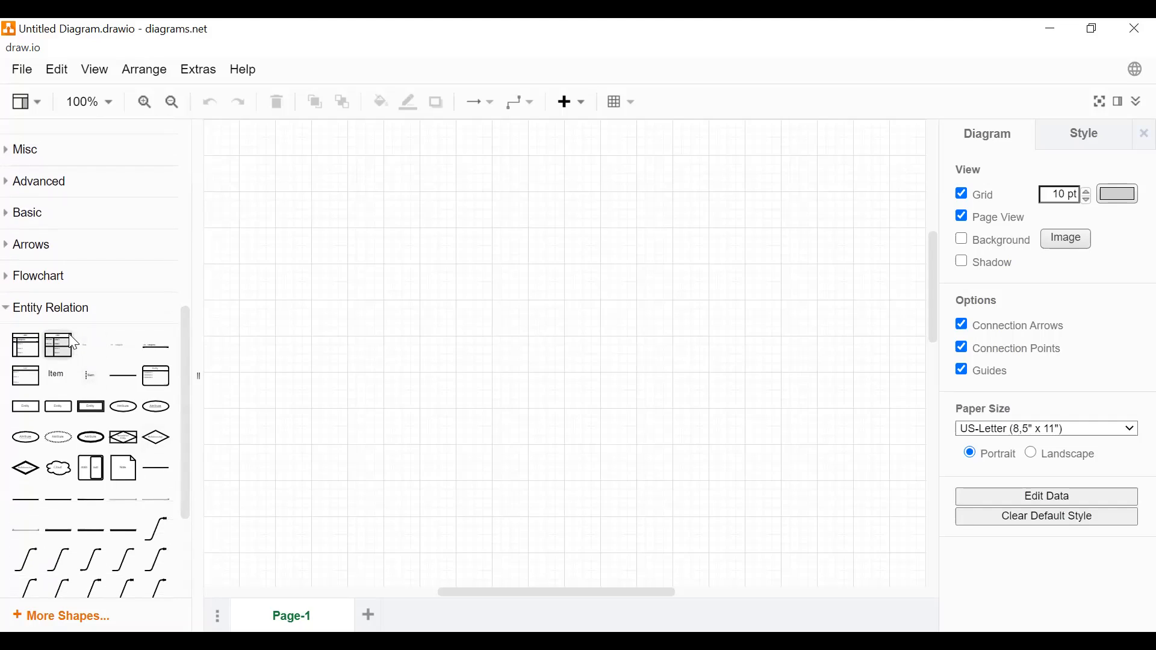
mouse_move(73, 341)
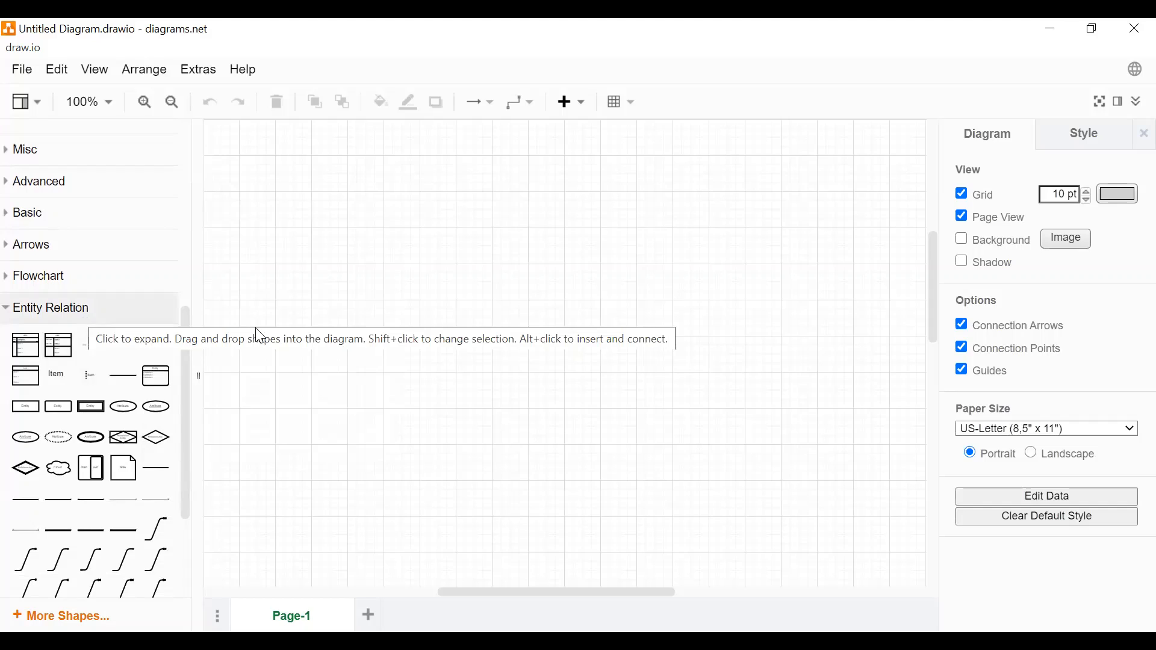
mouse_move(29, 415)
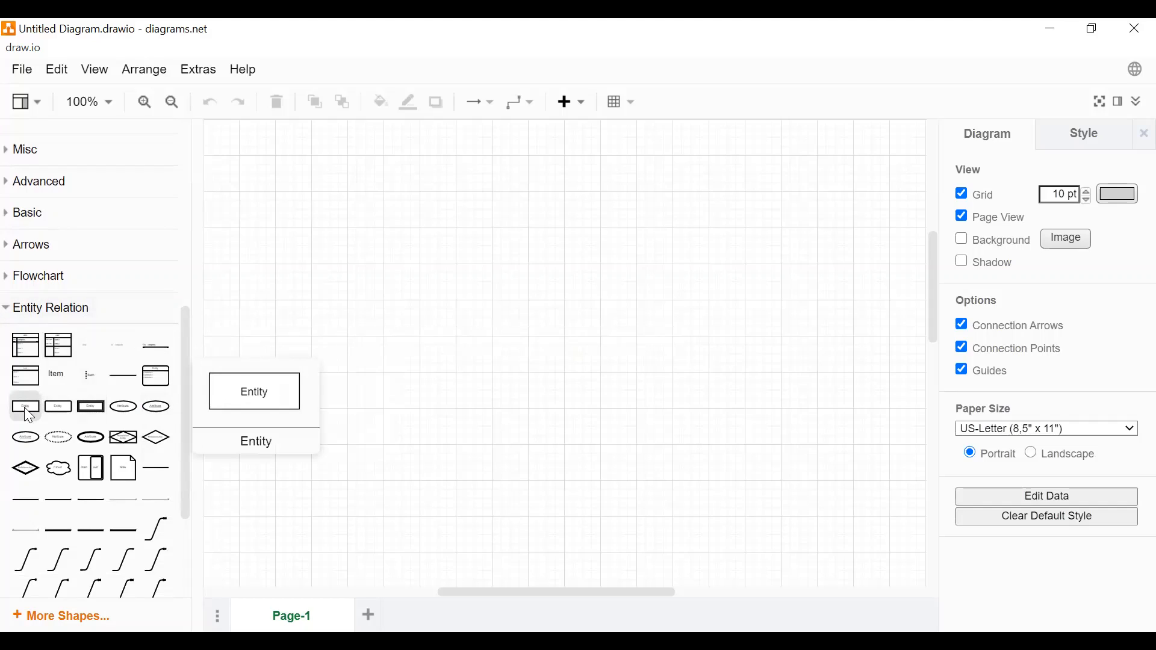
mouse_move(157, 412)
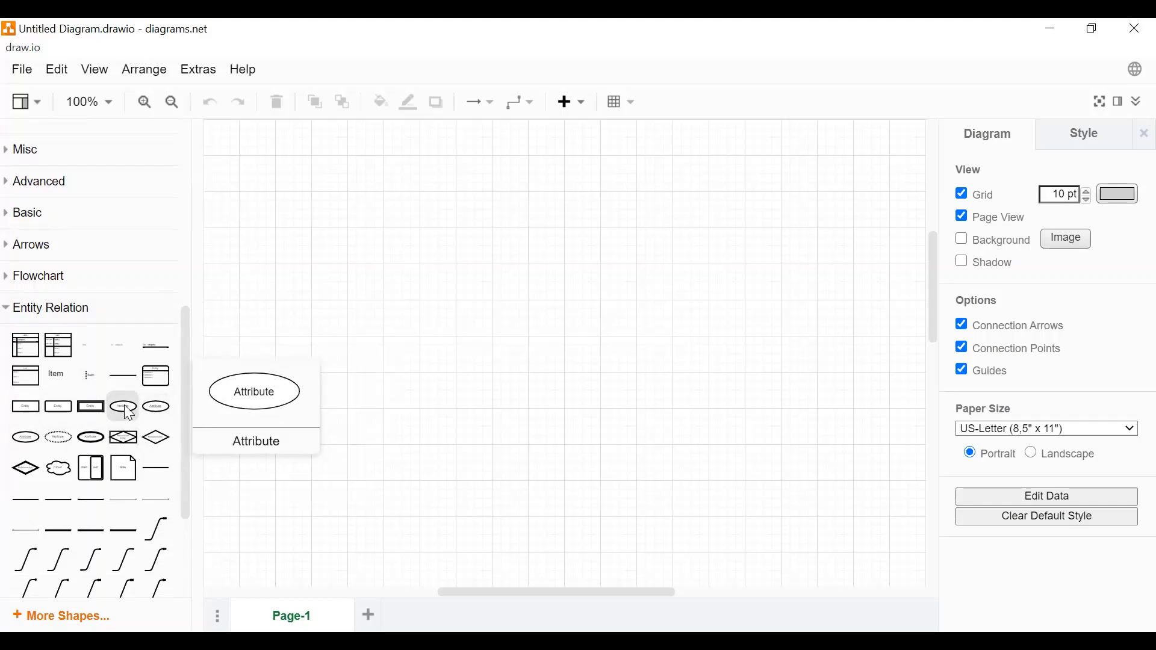
mouse_move(156, 446)
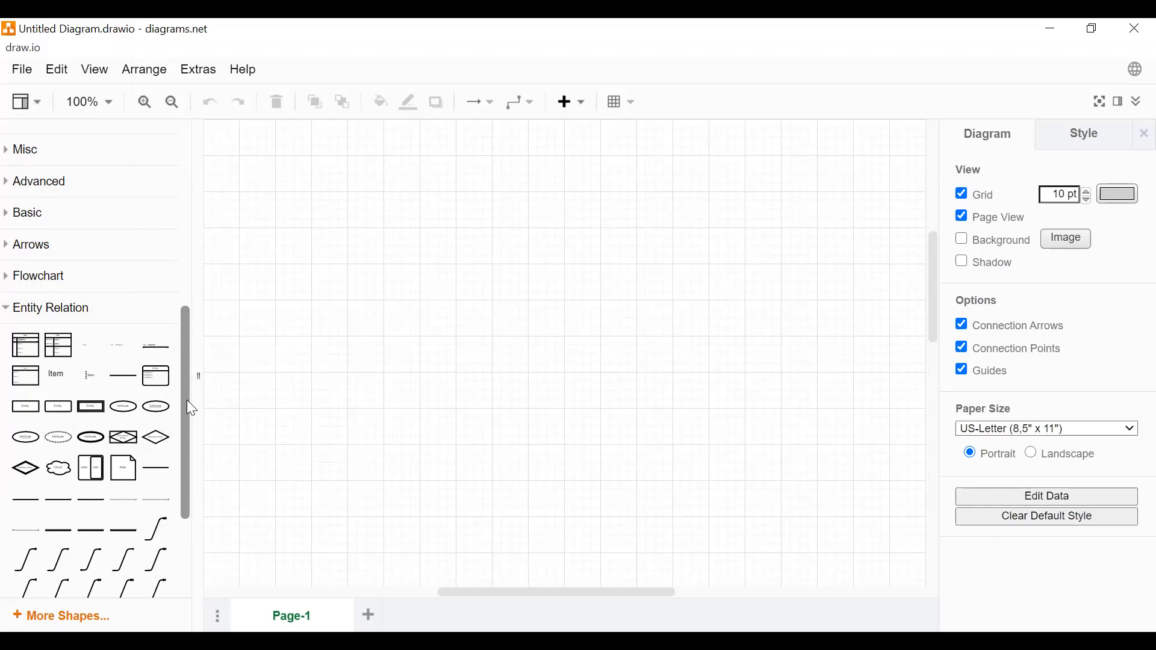
- Add a Text shape from the General library and place it near the upper edge of the page
drag(192, 409, 191, 225)
click(94, 295)
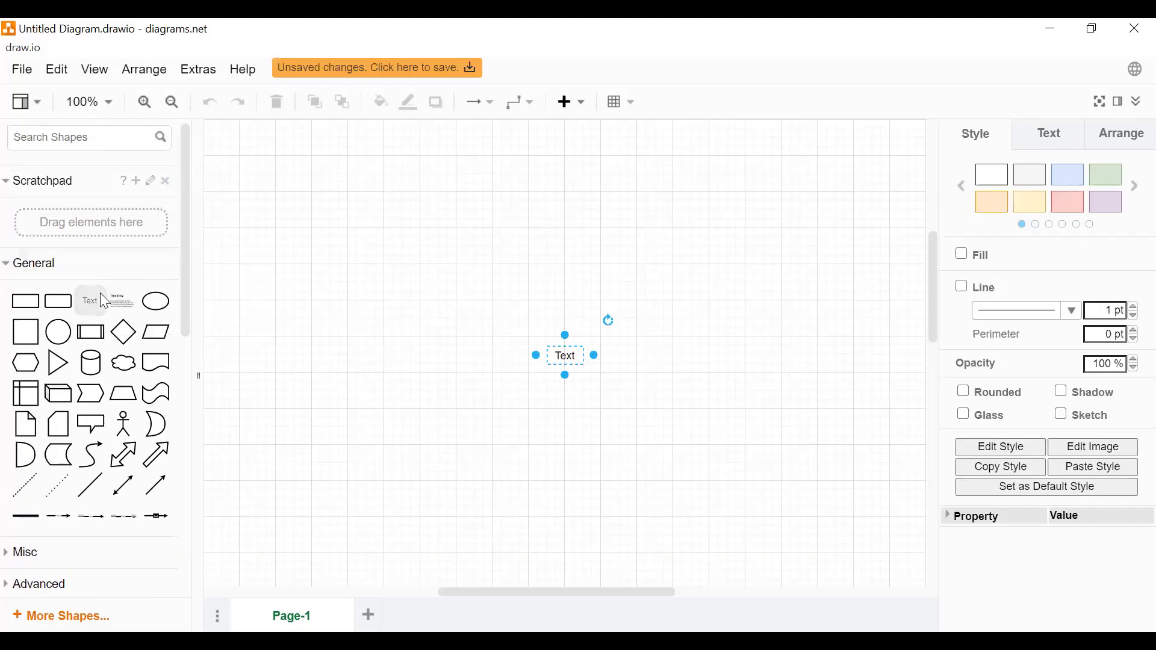
drag(569, 360, 509, 156)
- Replace the placeholder wording of the text shape with the title "E-R Diagram College Management System"
double_click(509, 152)
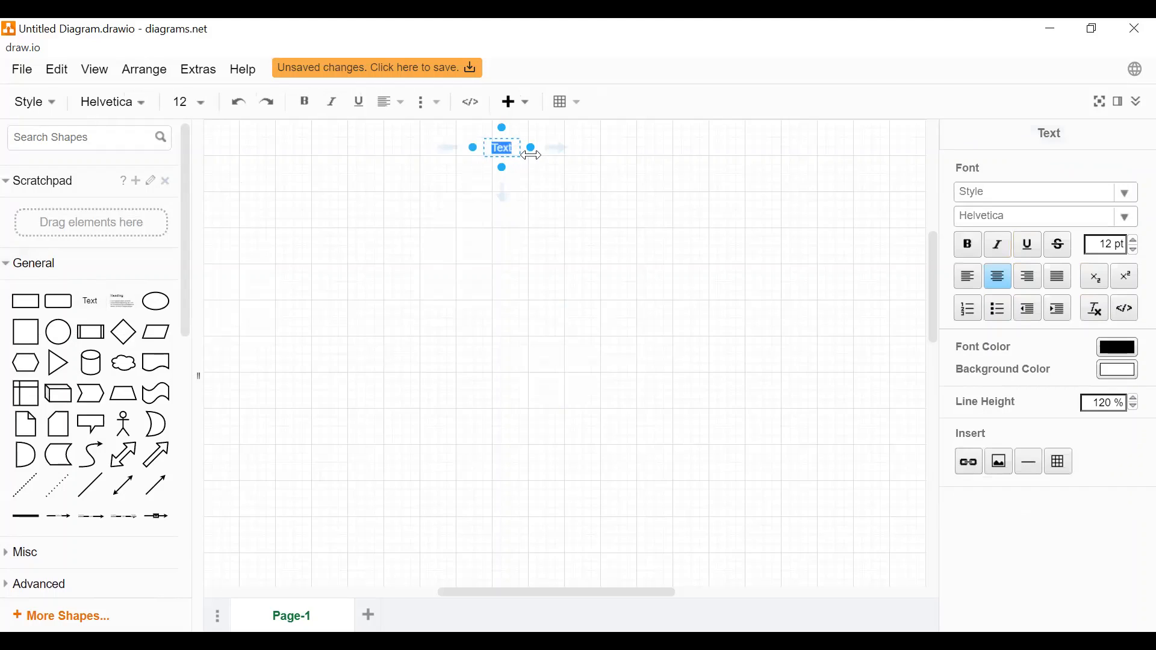
text(D)
key(BackSpace)
text(E-R Diagram)
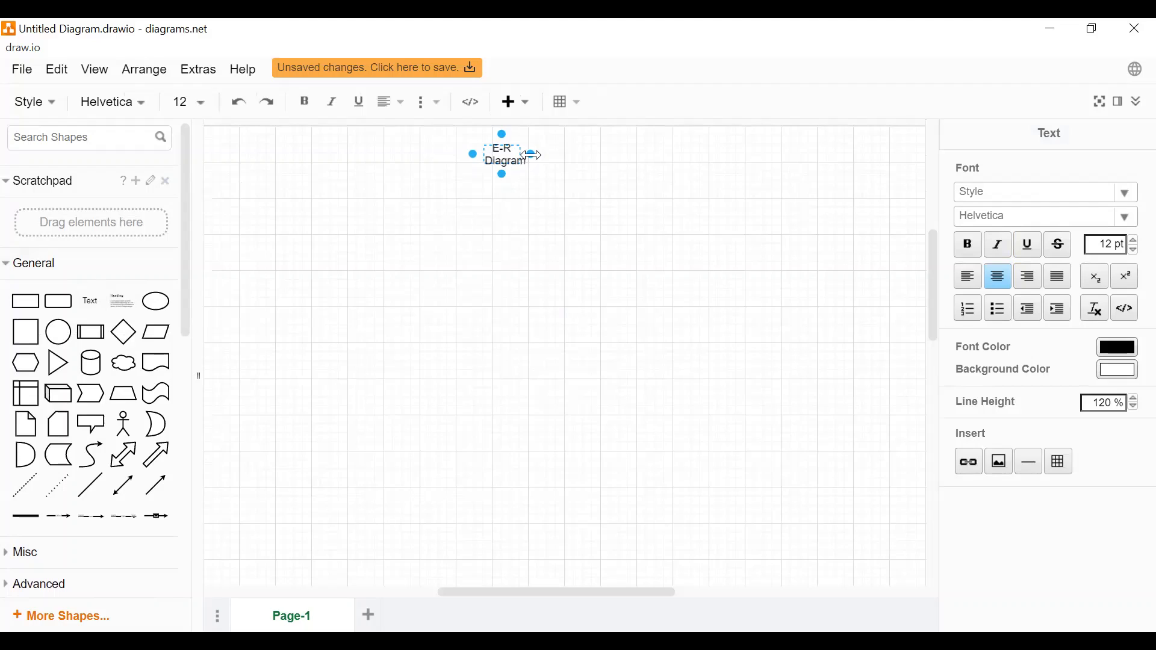
text( Cole)
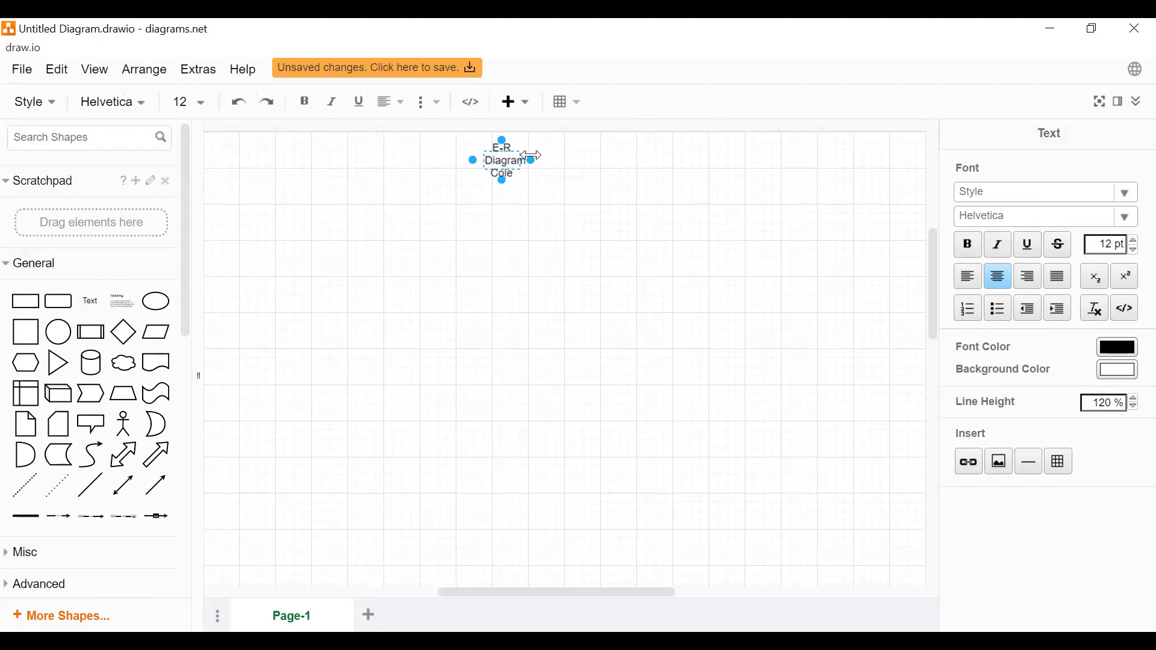
key(BackSpace)
text(lege M)
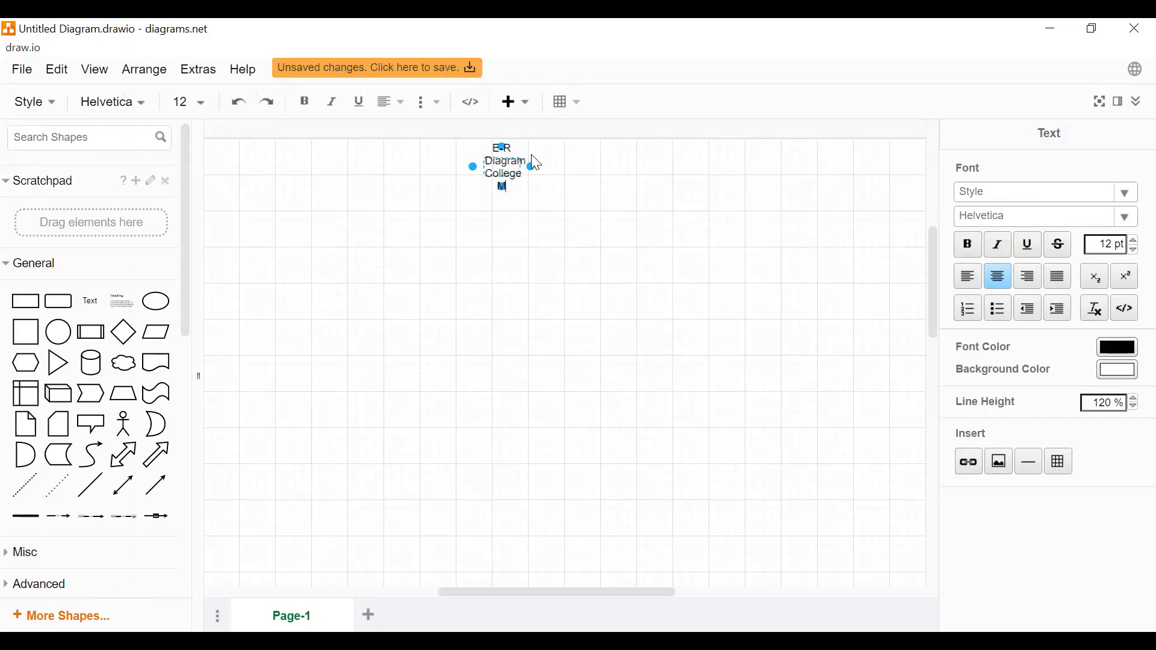
text(anagement )
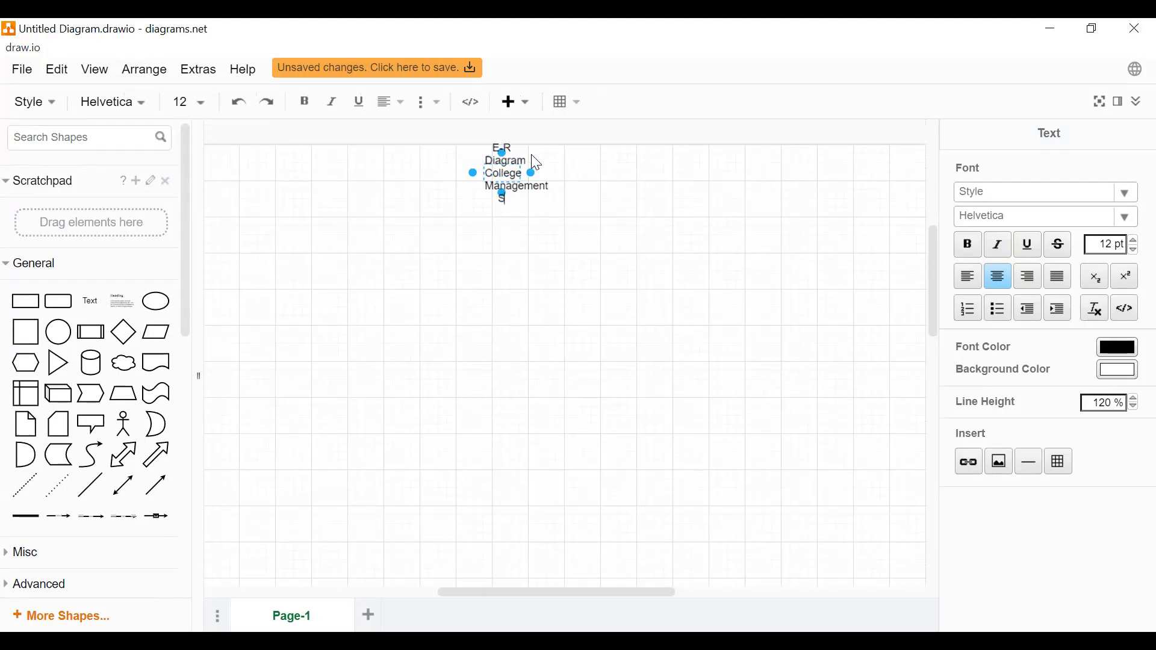
text(System)
- Widen the title's text box so it fits on one line and reposition it over the middle of the page
drag(531, 173, 748, 193)
drag(638, 173, 593, 173)
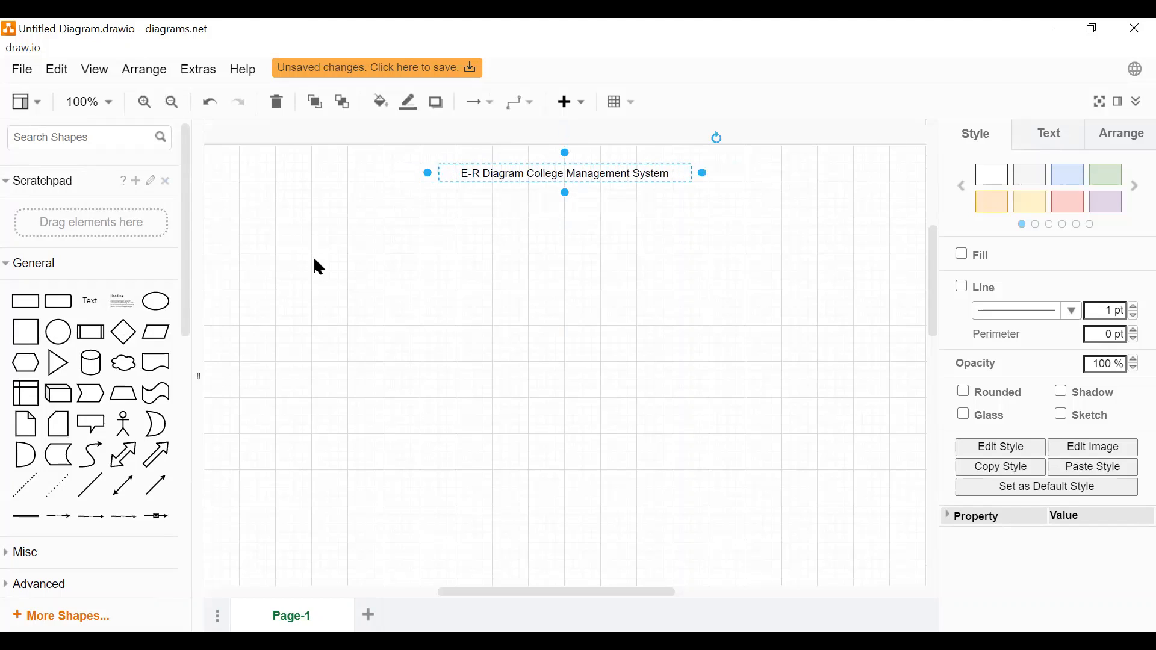
click(389, 340)
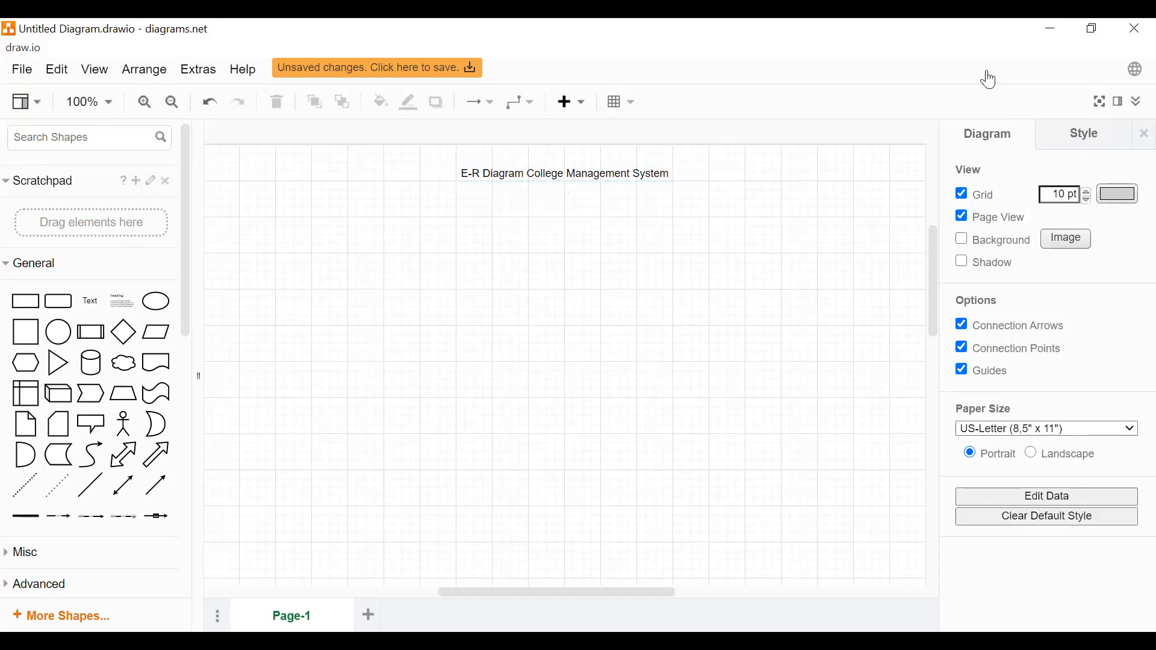
- Add a plain Entity rectangle from the Entity Relation library and place it on the left side of the page below the title
drag(185, 317, 184, 449)
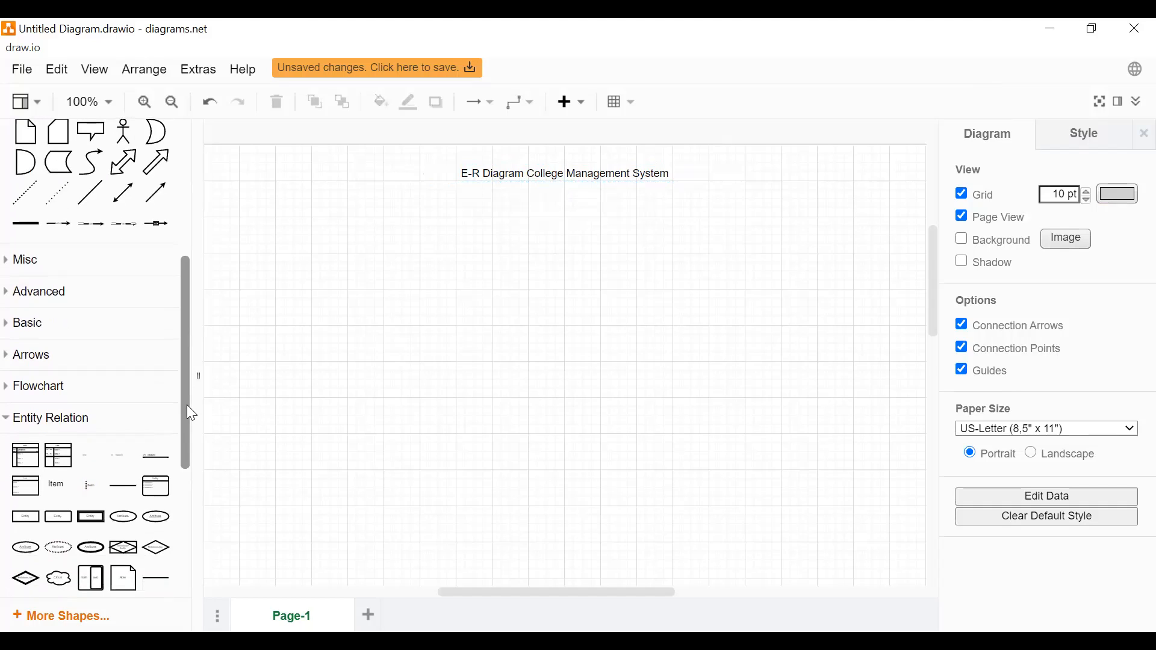
drag(186, 408, 185, 464)
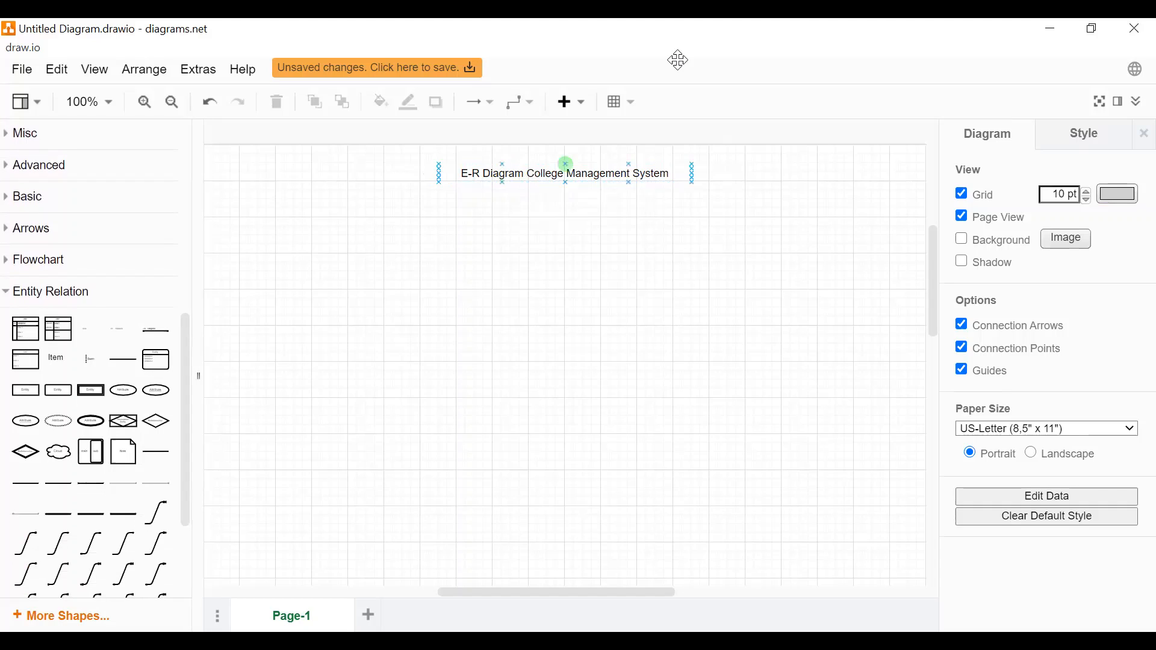
click(33, 398)
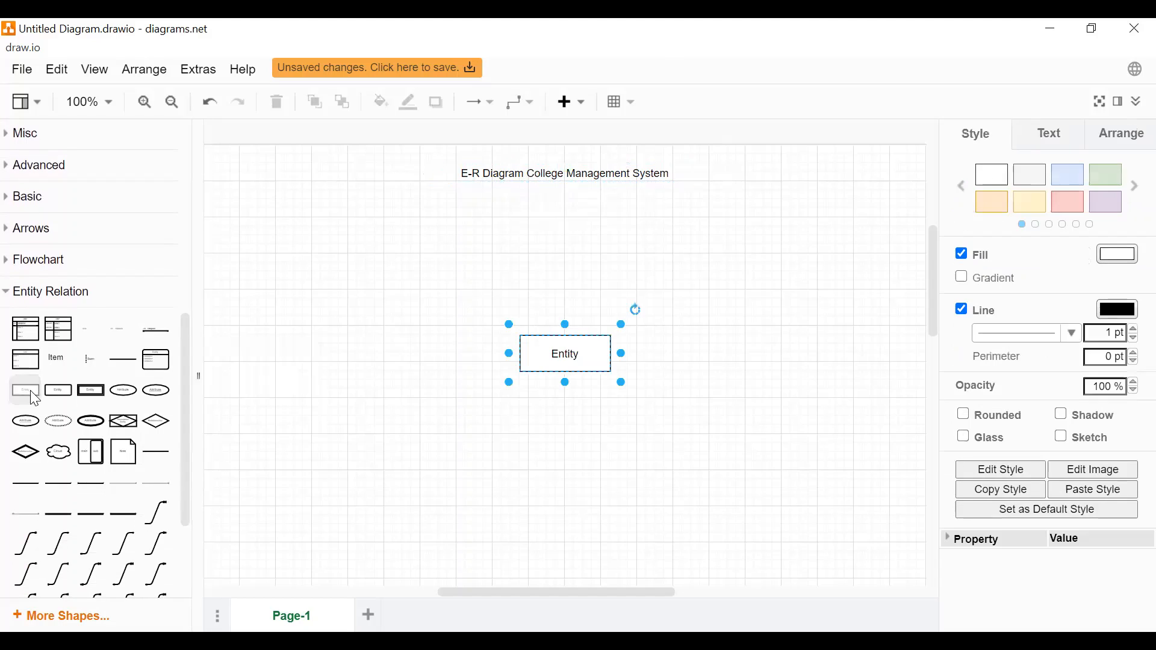
drag(579, 359, 301, 354)
- Label the entity rectangle "Student"
double_click(331, 350)
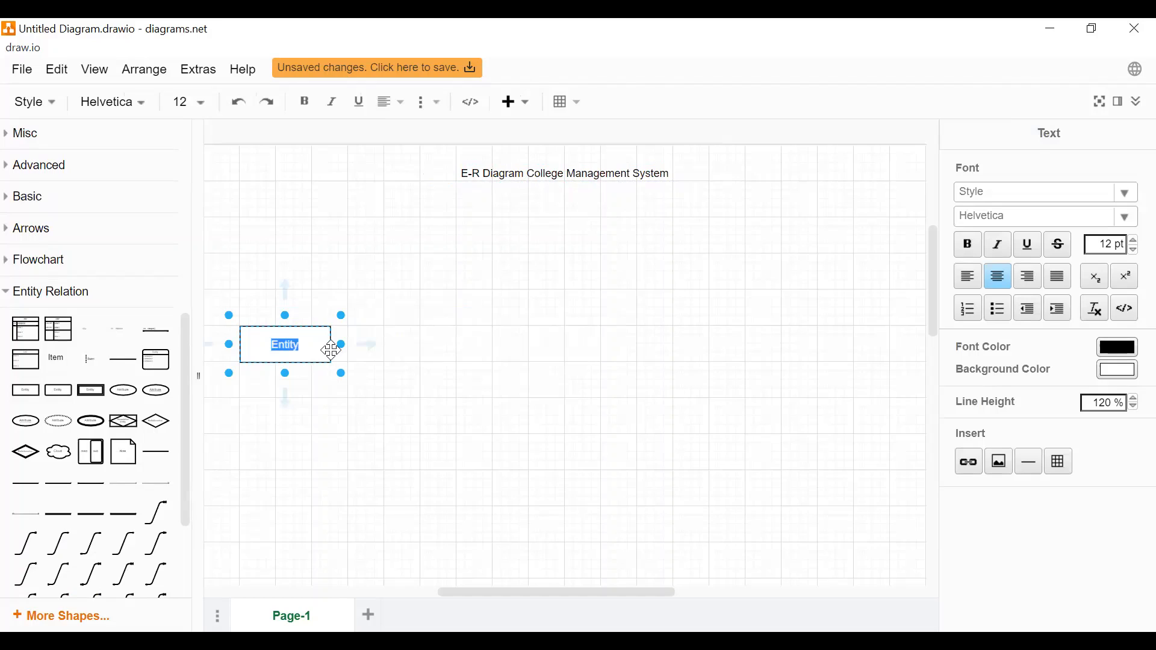
text(Student)
click(283, 344)
click(400, 395)
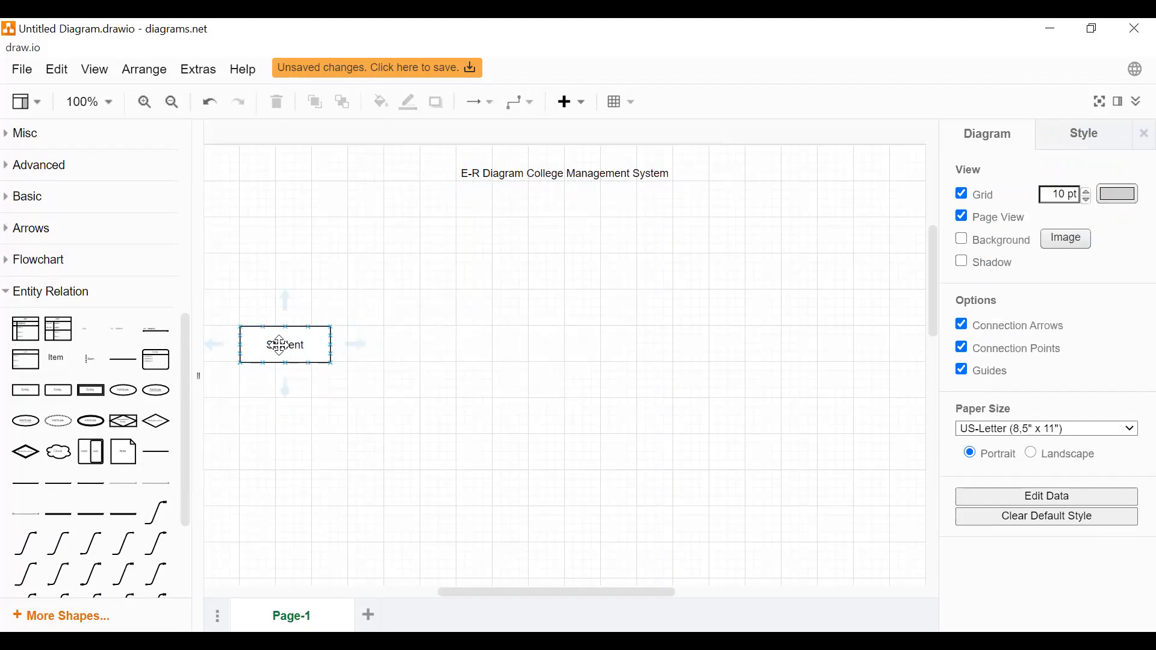
click(291, 347)
drag(292, 345, 282, 348)
click(479, 405)
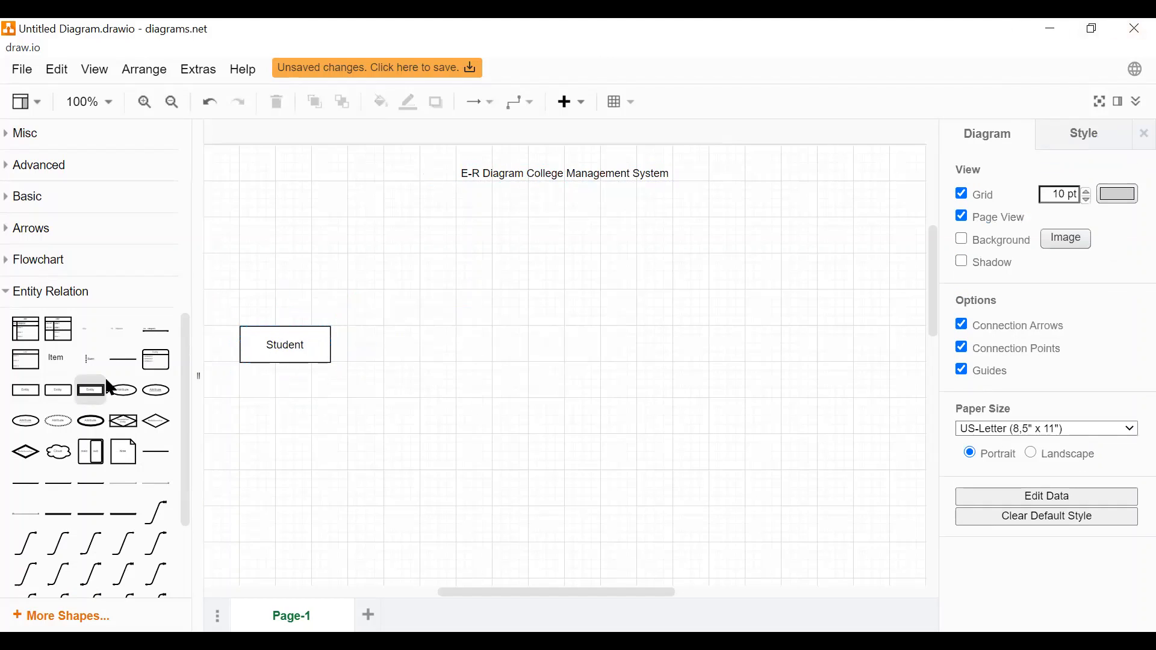
- Add an Attribute ellipse from the Entity Relation library and place it just above the Student entity
mouse_move(126, 394)
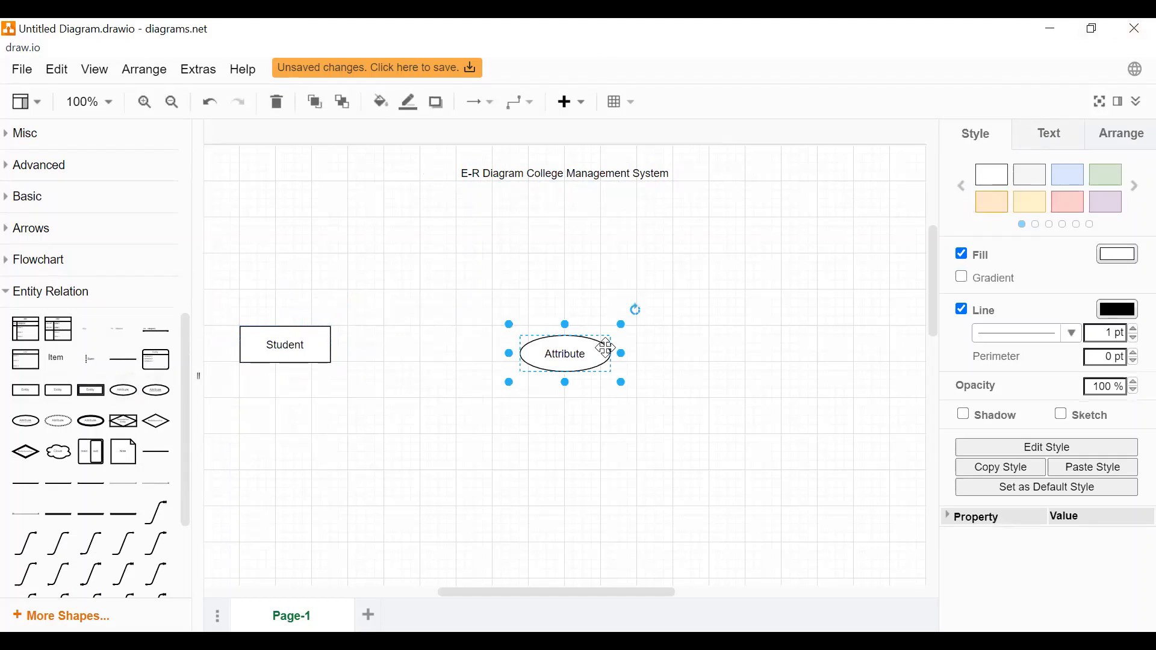
drag(555, 336, 303, 287)
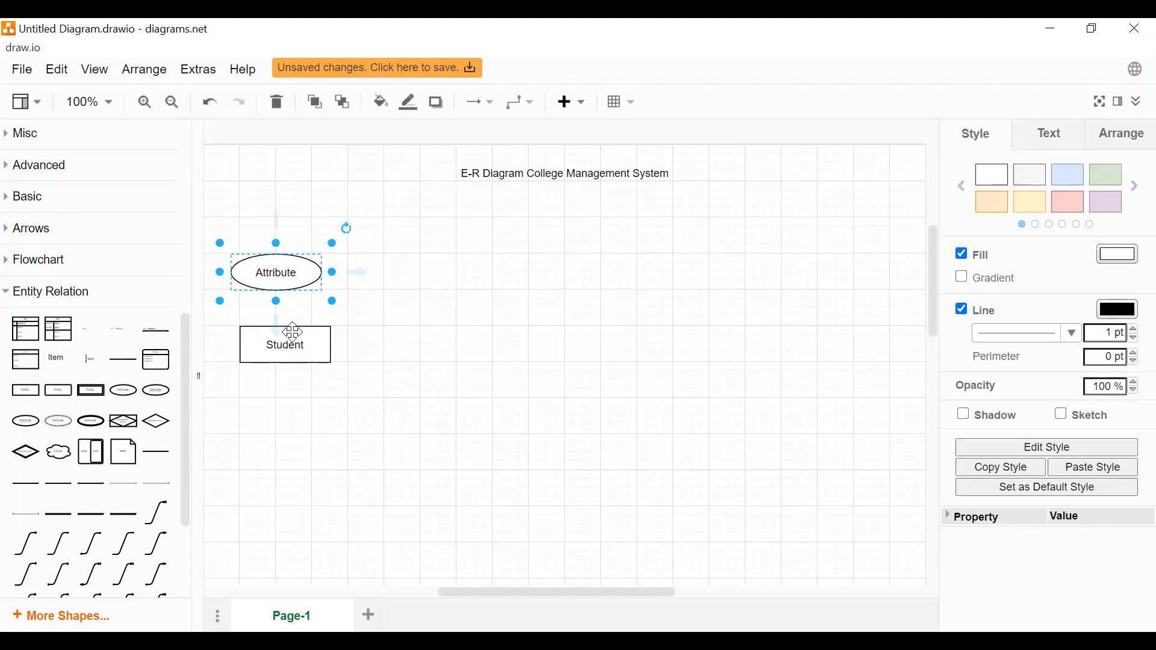
- Label the attribute ellipse above the Student entity "Name"
mouse_move(300, 353)
mouse_down()
mouse_move(328, 362)
mouse_move(292, 358)
mouse_up()
double_click(279, 281)
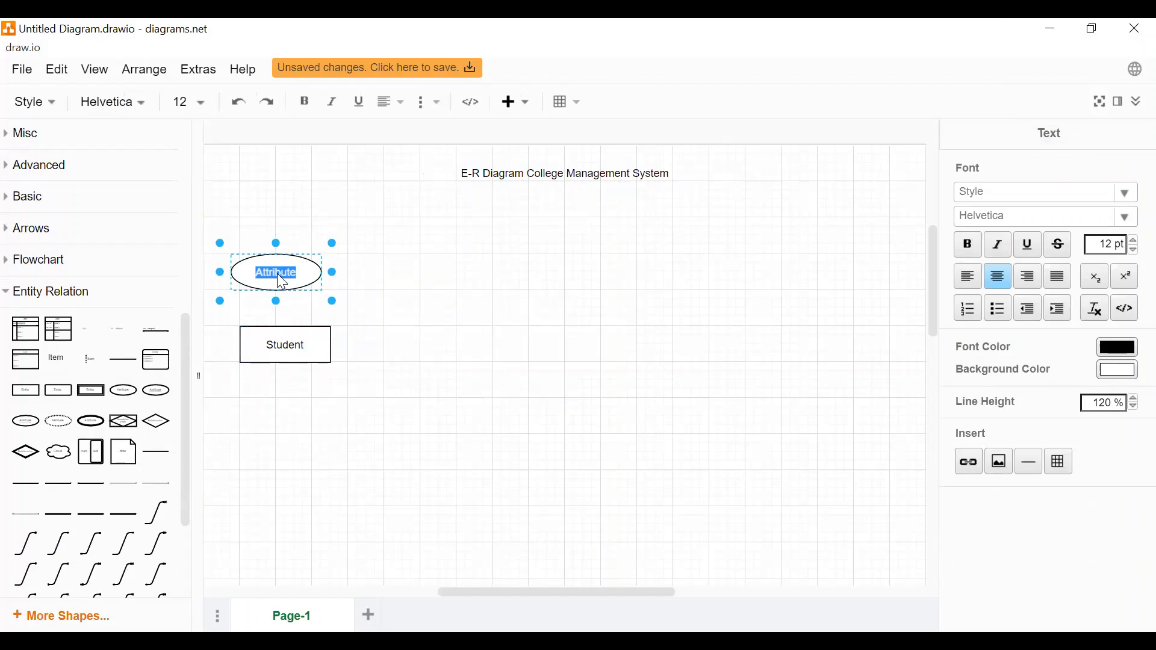
text(Re)
click(370, 394)
- Add an underlined key Attribute ellipse beside Name, just above the Student entity, and label it "Regno"
click(155, 390)
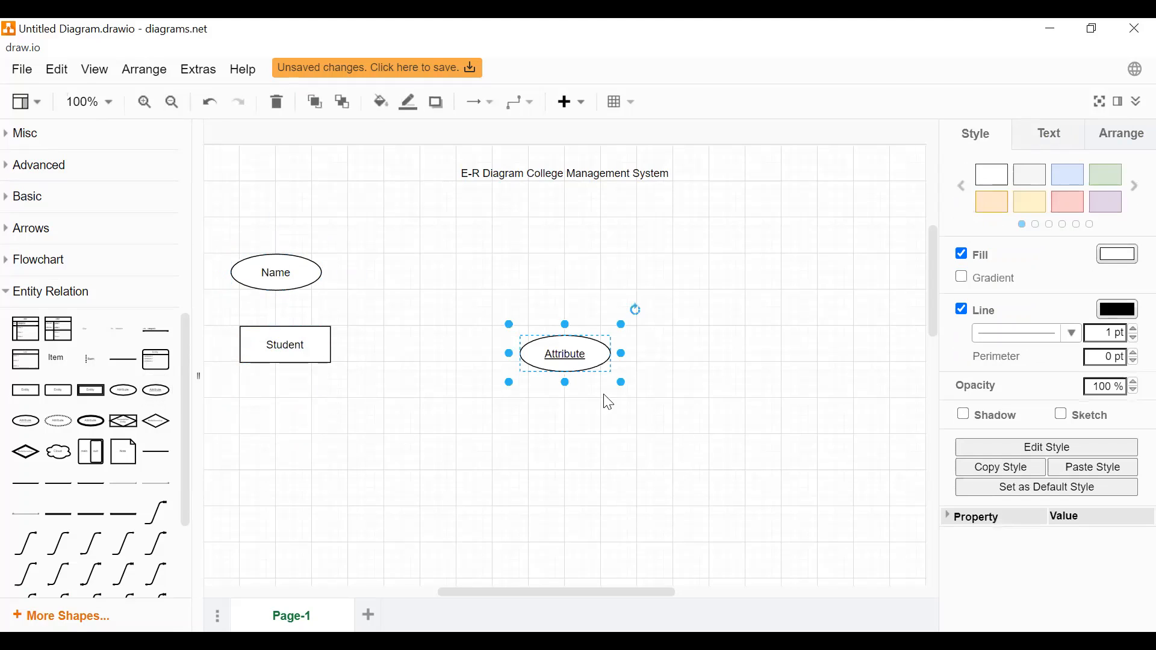
drag(569, 369, 353, 314)
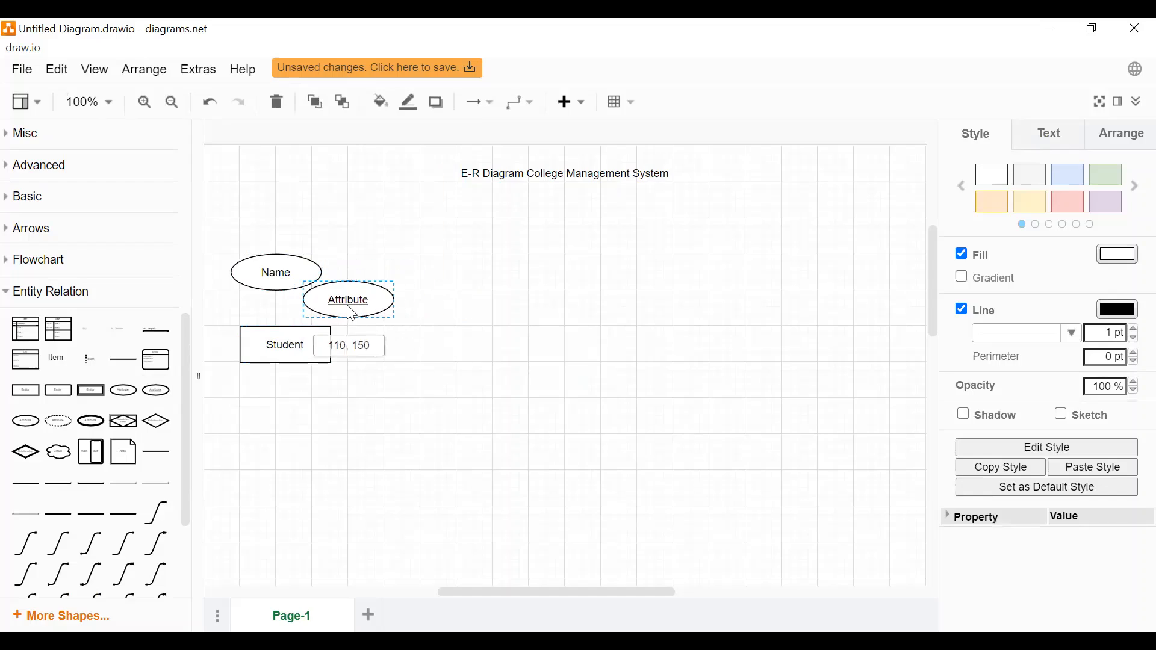
double_click(343, 298)
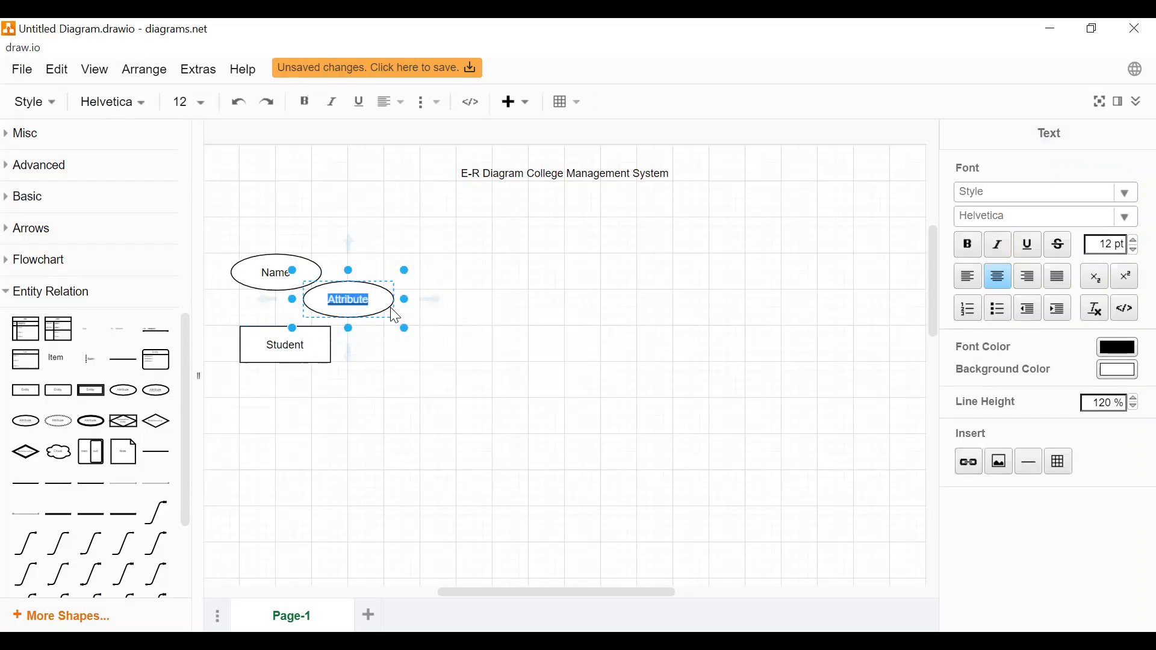
text(RE)
click(390, 356)
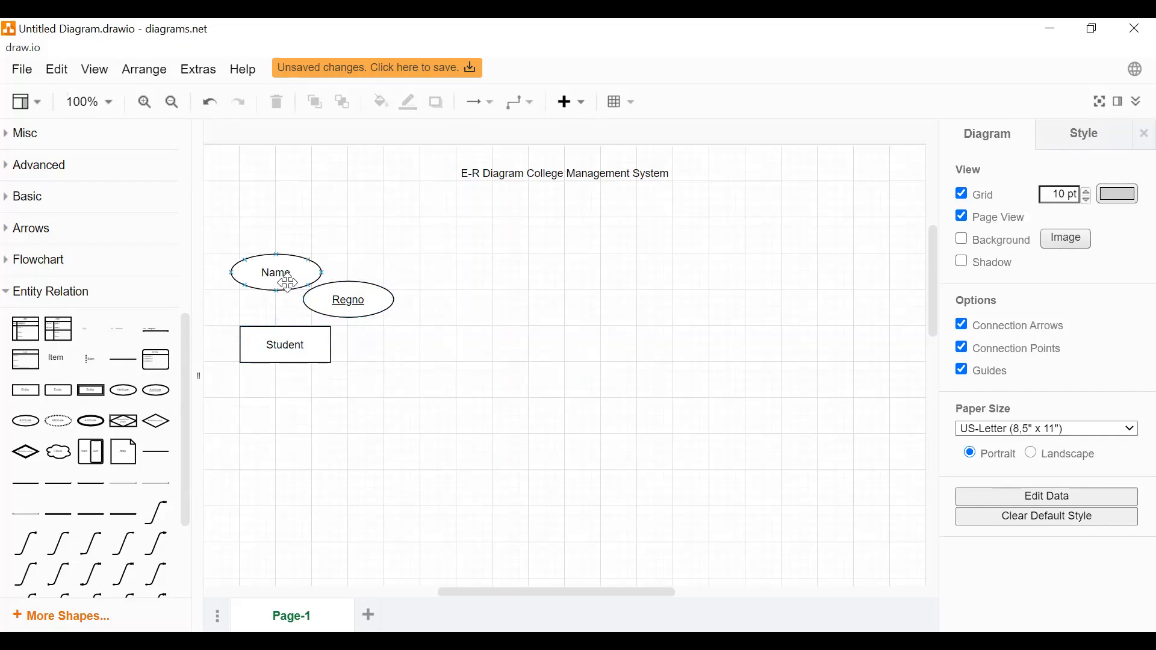
- Move the Name and Regno ellipses higher above Student and reduce the height of both
drag(284, 277, 259, 252)
click(335, 315)
drag(335, 315, 330, 269)
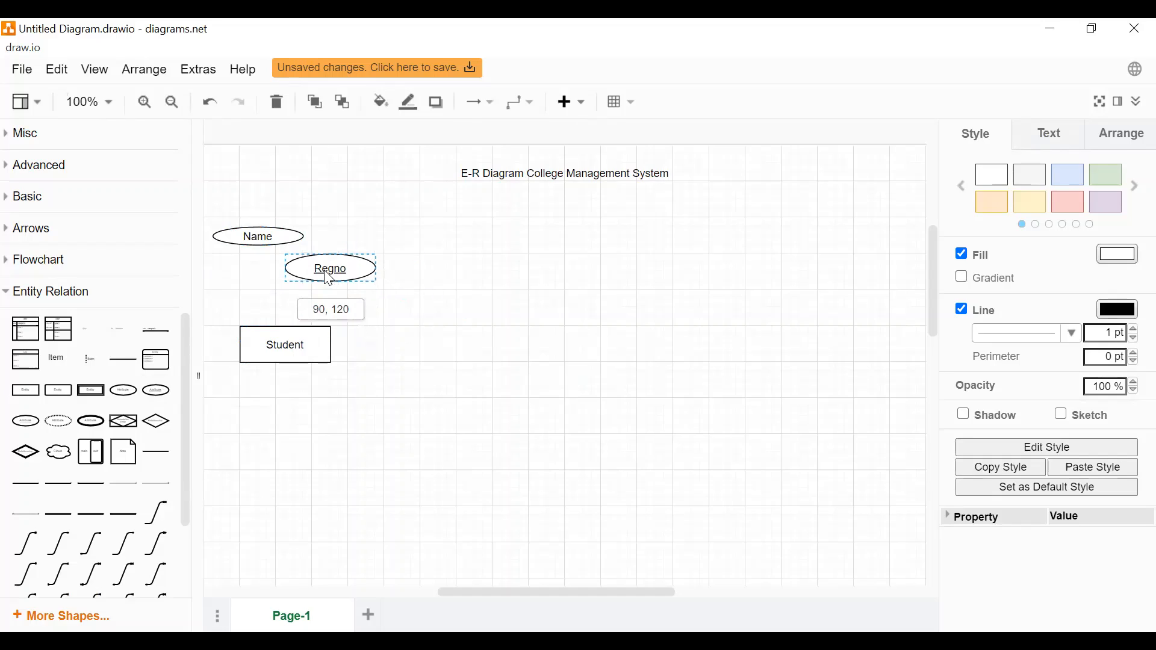
click(257, 237)
drag(259, 254, 259, 256)
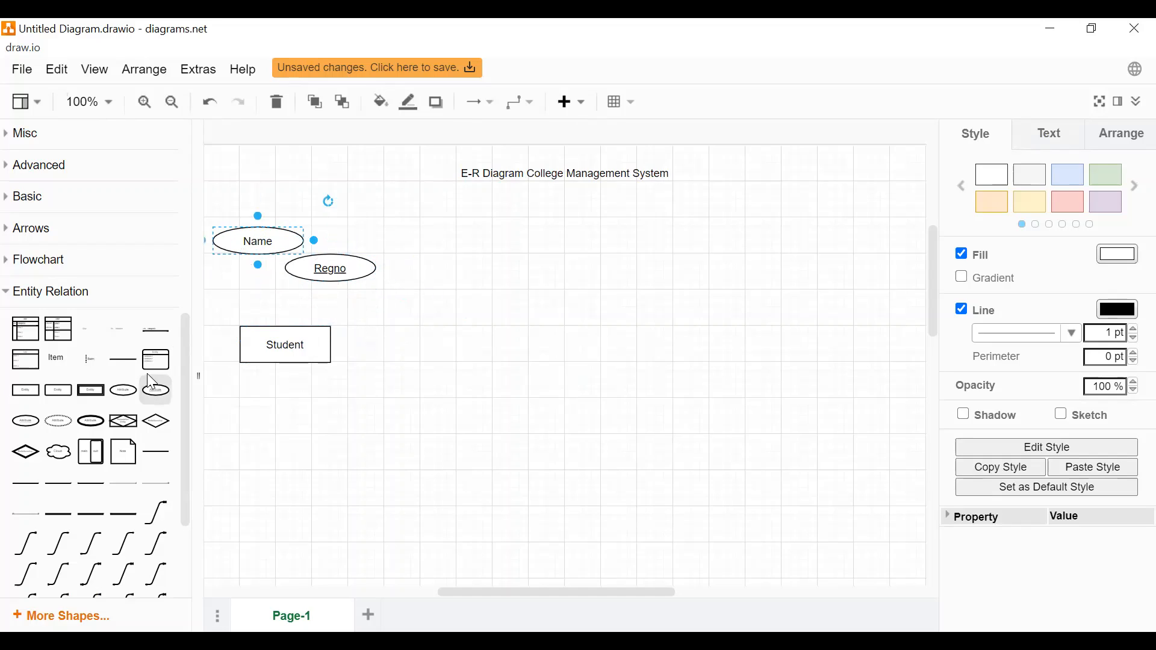
- Add a plain, non-underlined Attribute ellipse below and to the right of Regno and label it "Mail ID"
click(157, 395)
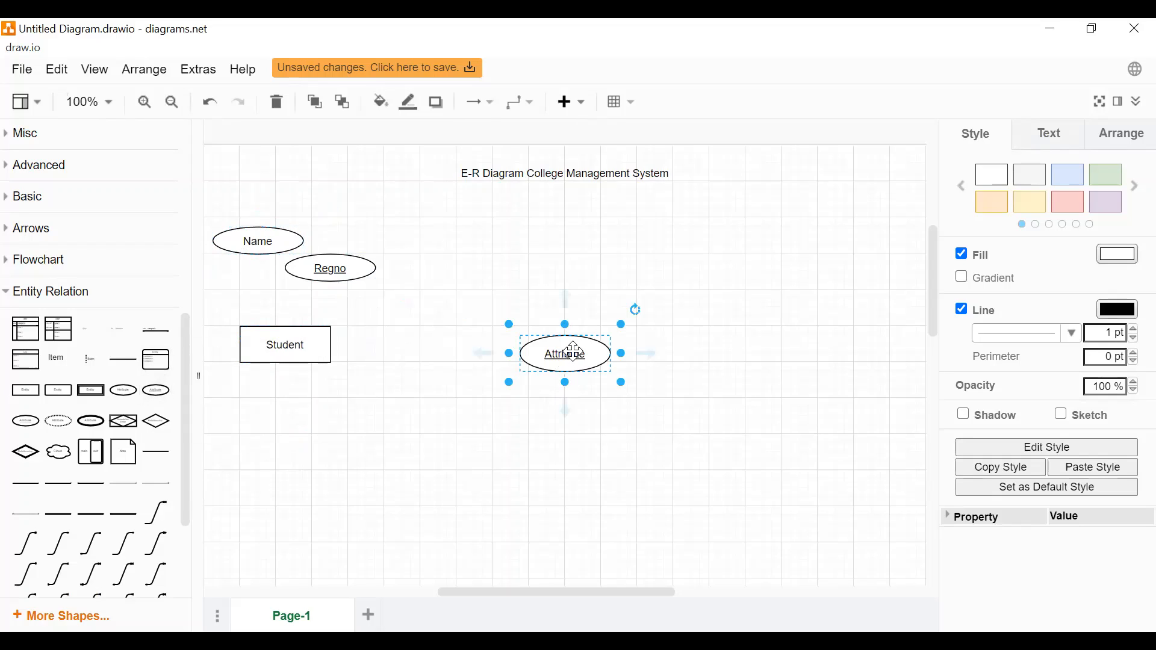
key(Delete)
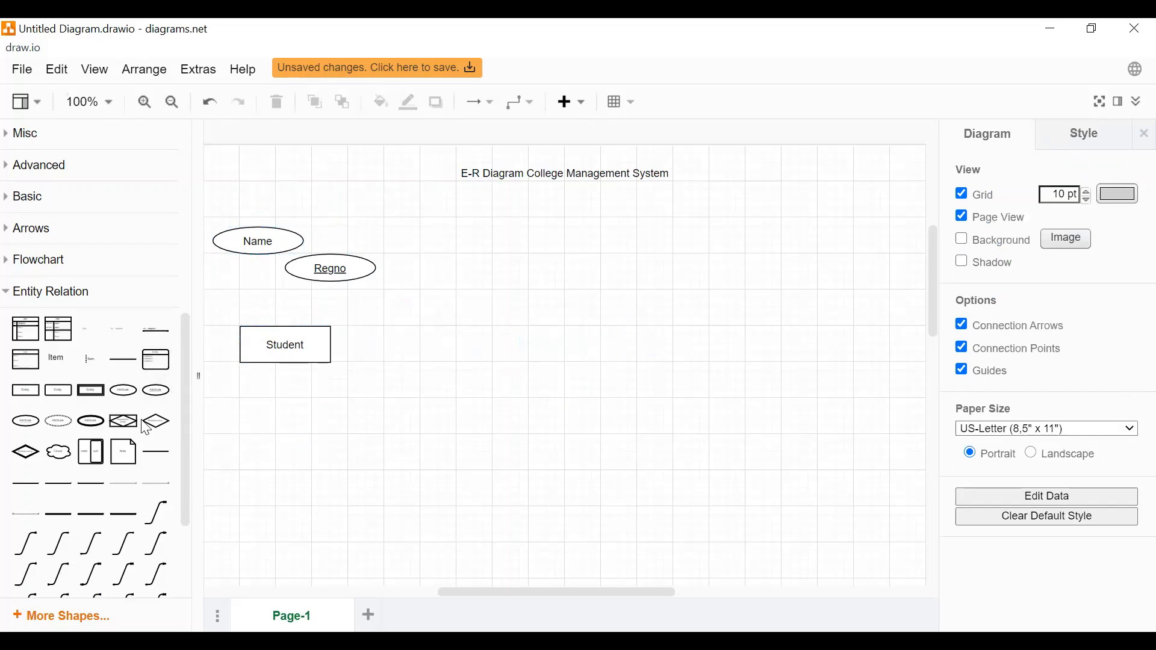
click(124, 391)
drag(565, 360, 376, 309)
drag(317, 265, 326, 258)
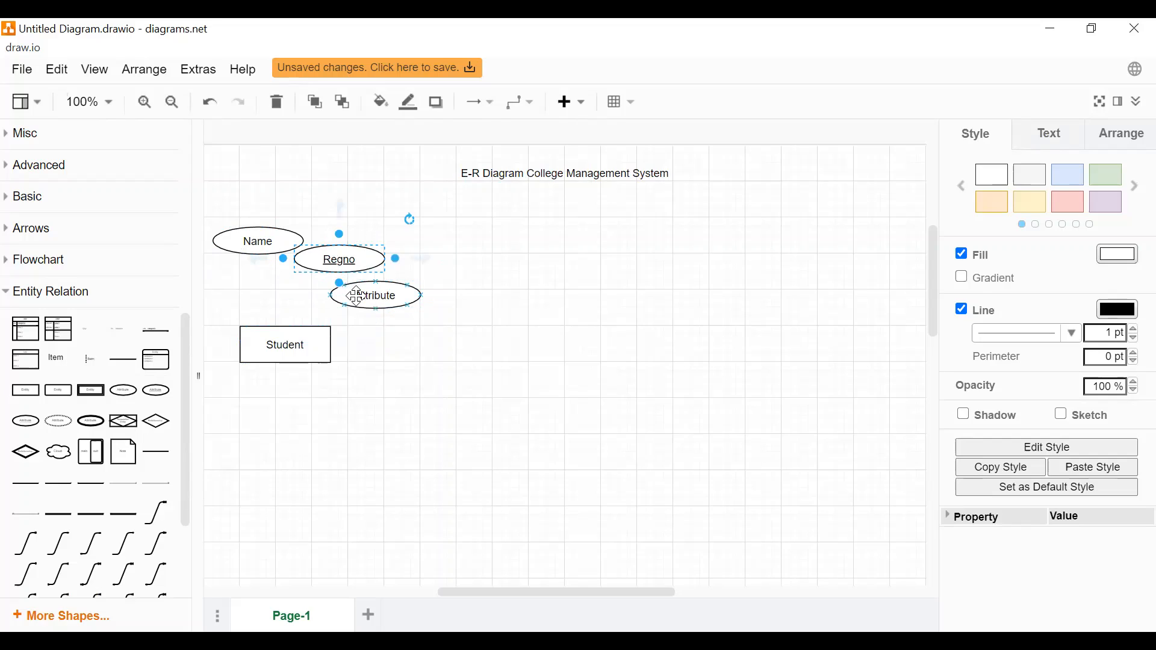
double_click(379, 305)
text(Mail ID)
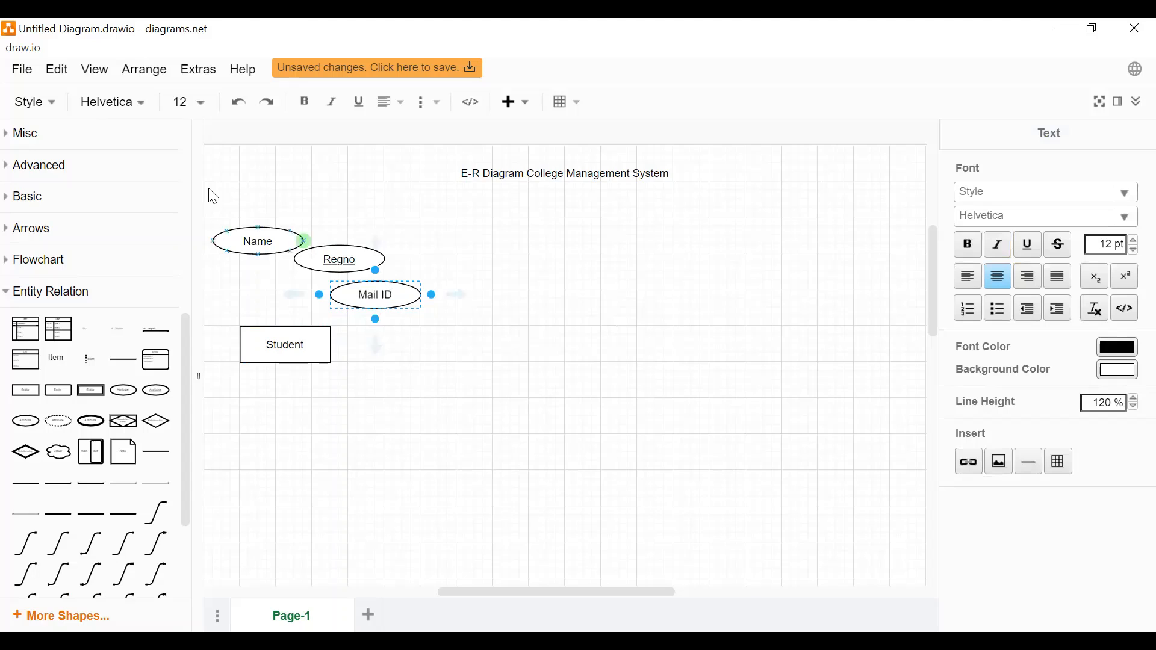
click(438, 397)
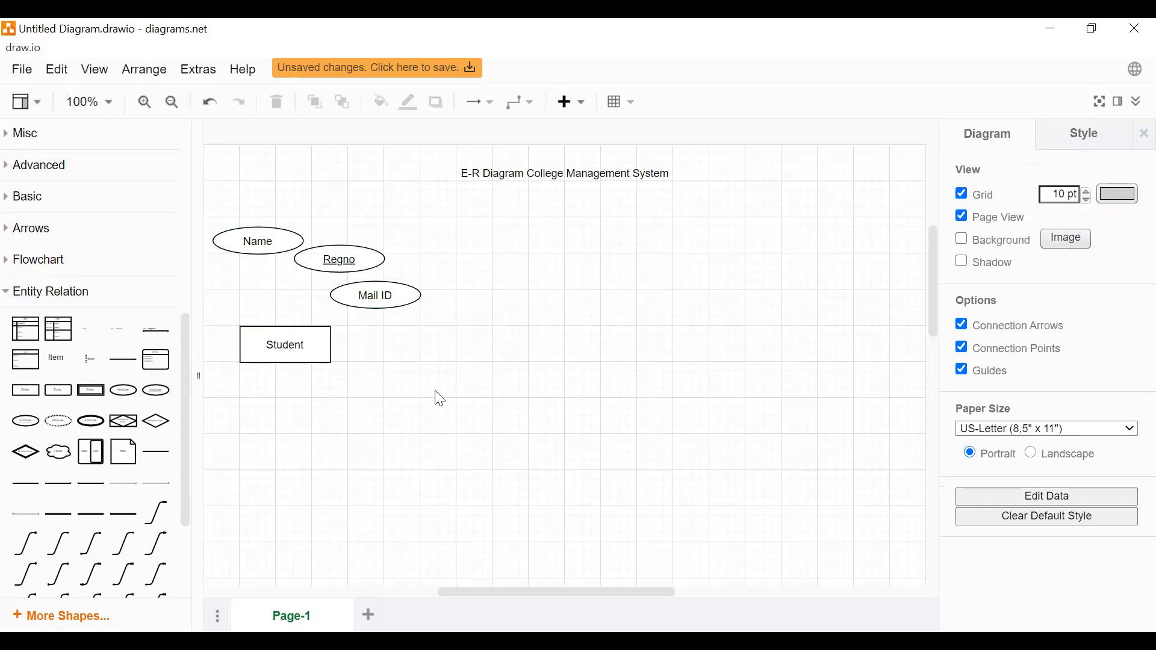
- Connect the Student entity to the Regno attribute and set the connector's line end to None
click(275, 340)
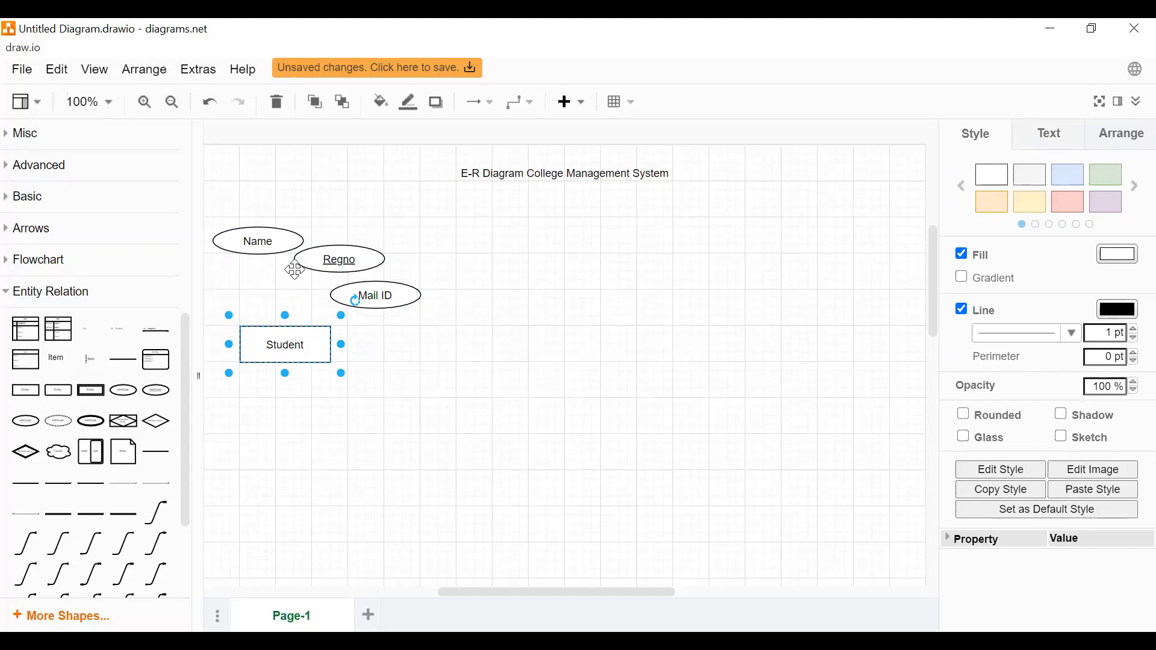
mouse_move(286, 304)
drag(291, 304, 340, 274)
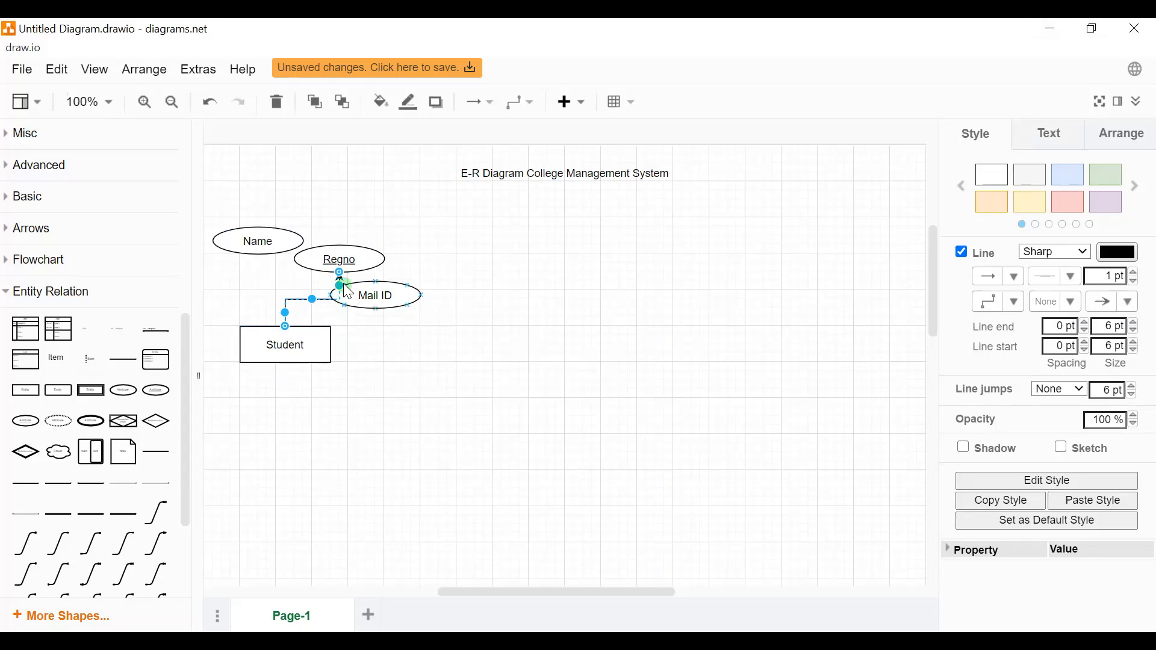
click(1133, 303)
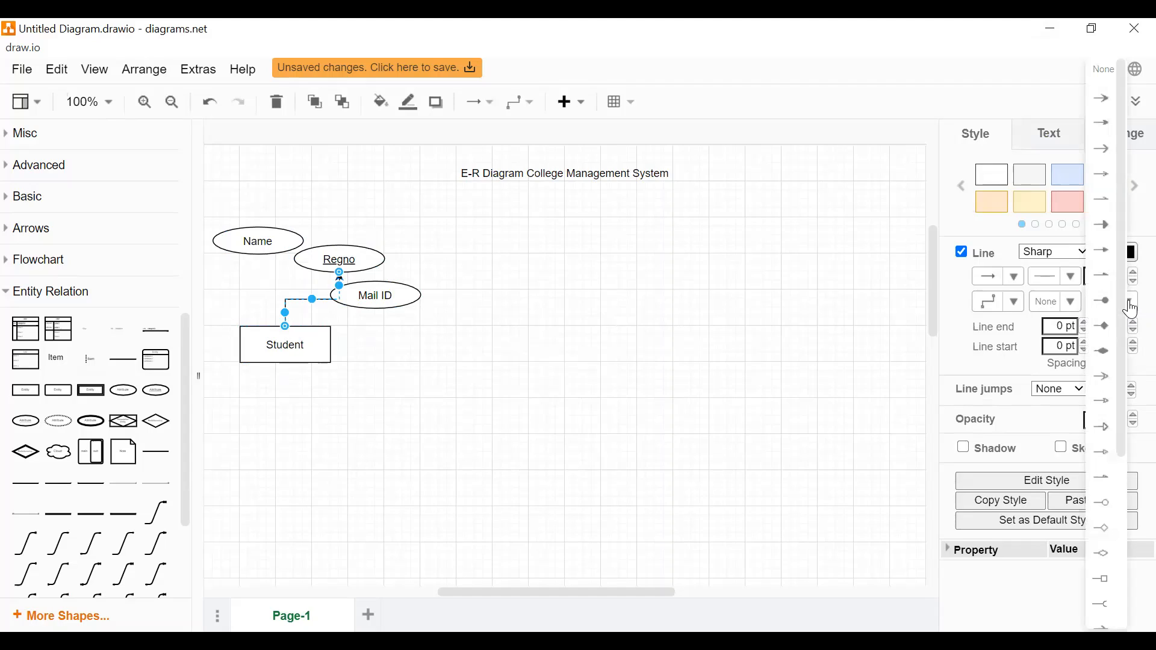
click(1108, 72)
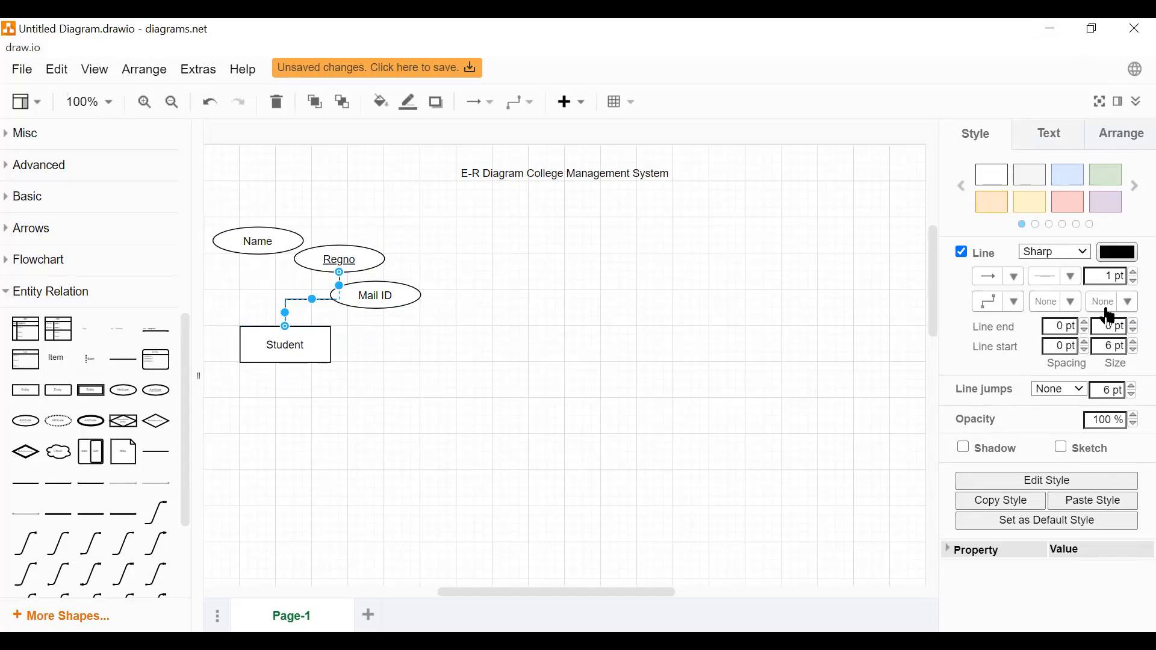
click(313, 322)
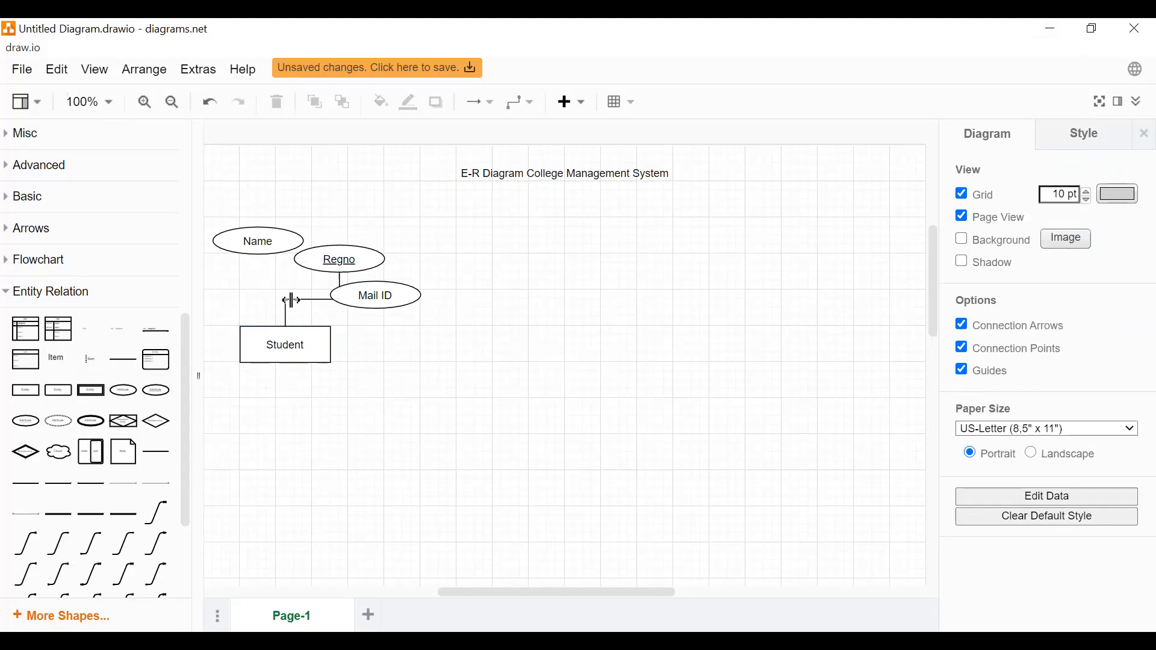
- Move Regno and Mail ID closer together above Student, and shift the Student entity down to leave room for connectors
click(356, 299)
drag(355, 299, 355, 317)
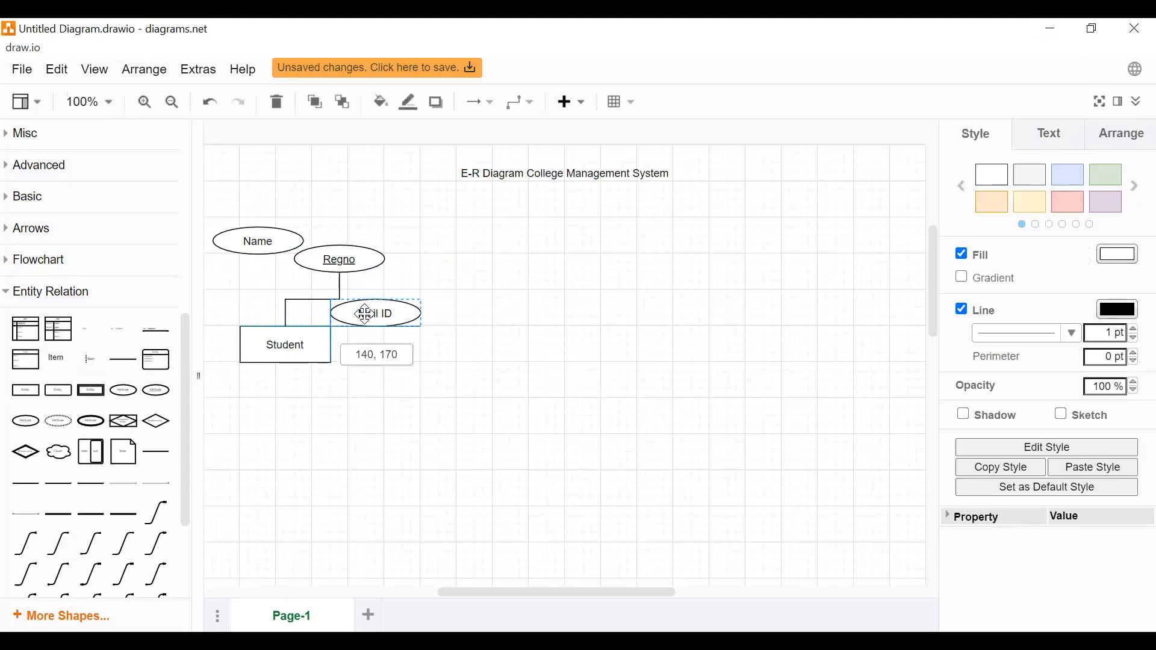
click(339, 291)
click(331, 259)
drag(331, 259, 290, 288)
click(438, 414)
click(295, 308)
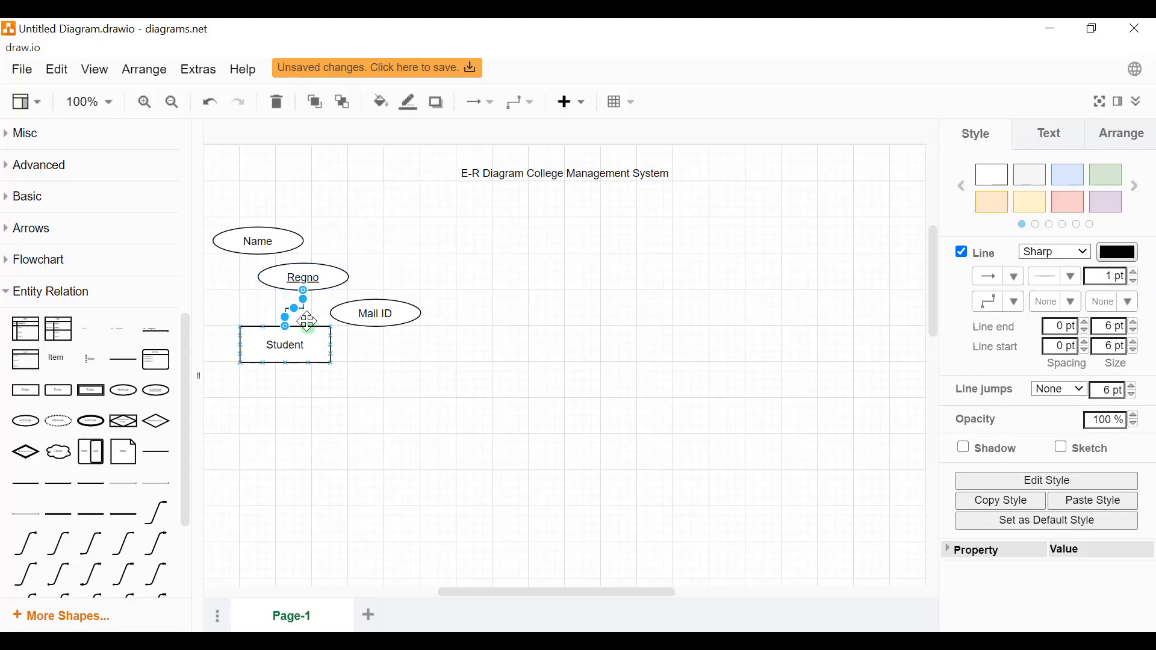
drag(306, 307, 342, 307)
click(406, 379)
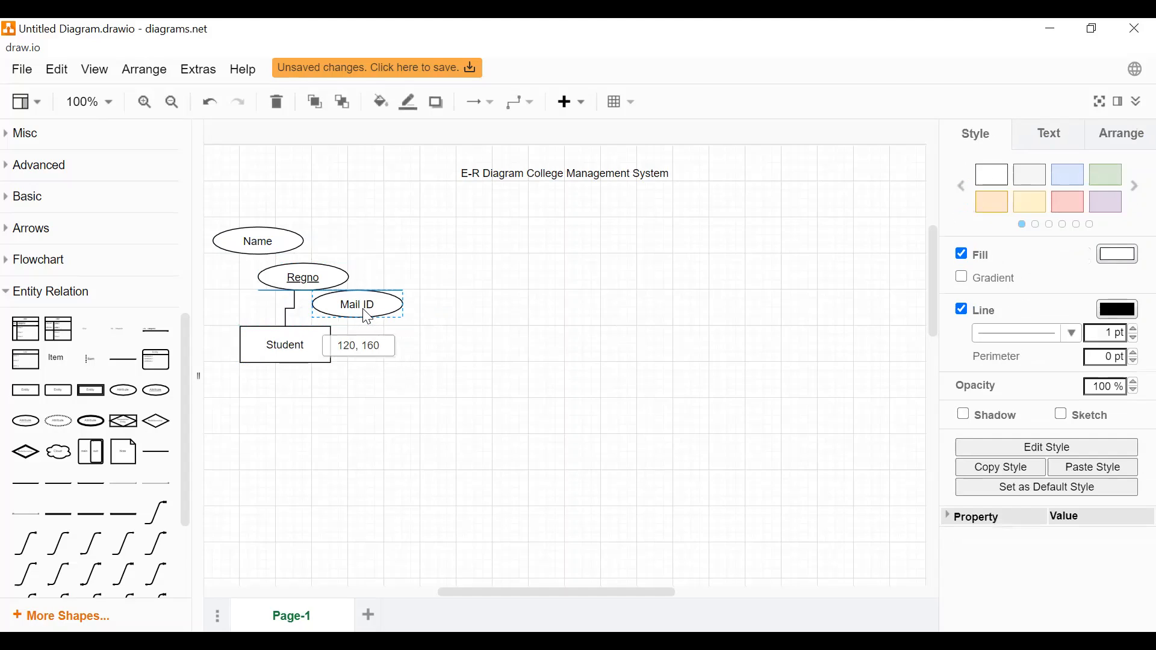
drag(285, 354, 292, 401)
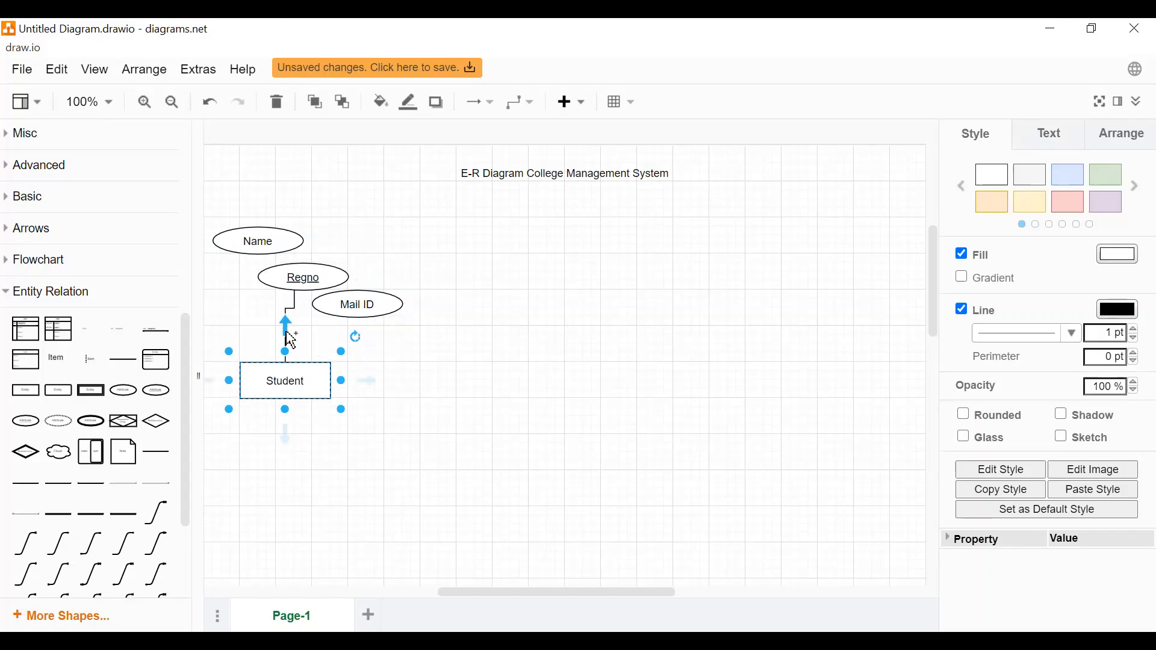
mouse_move(291, 340)
mouse_down()
mouse_move(338, 338)
mouse_move(343, 317)
mouse_move(301, 354)
mouse_up()
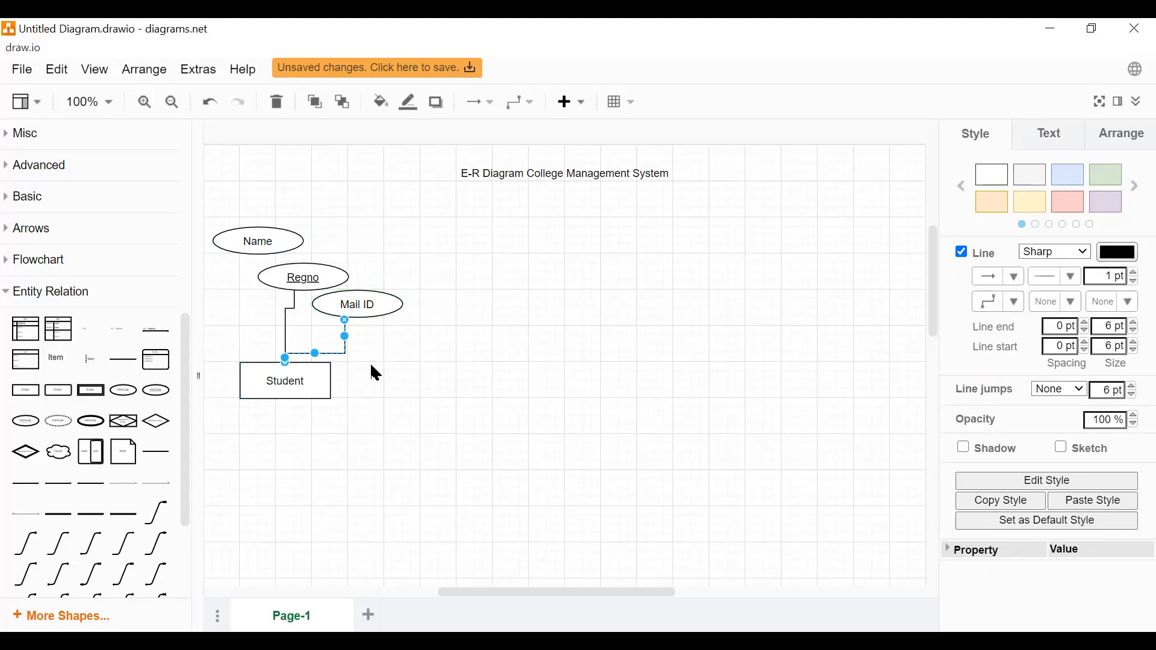
key(ctrl+z)
key(Delete)
- Add a short horizontal line from the Entity Relation library just above Student's right corner and move Mail ID further right
click(123, 360)
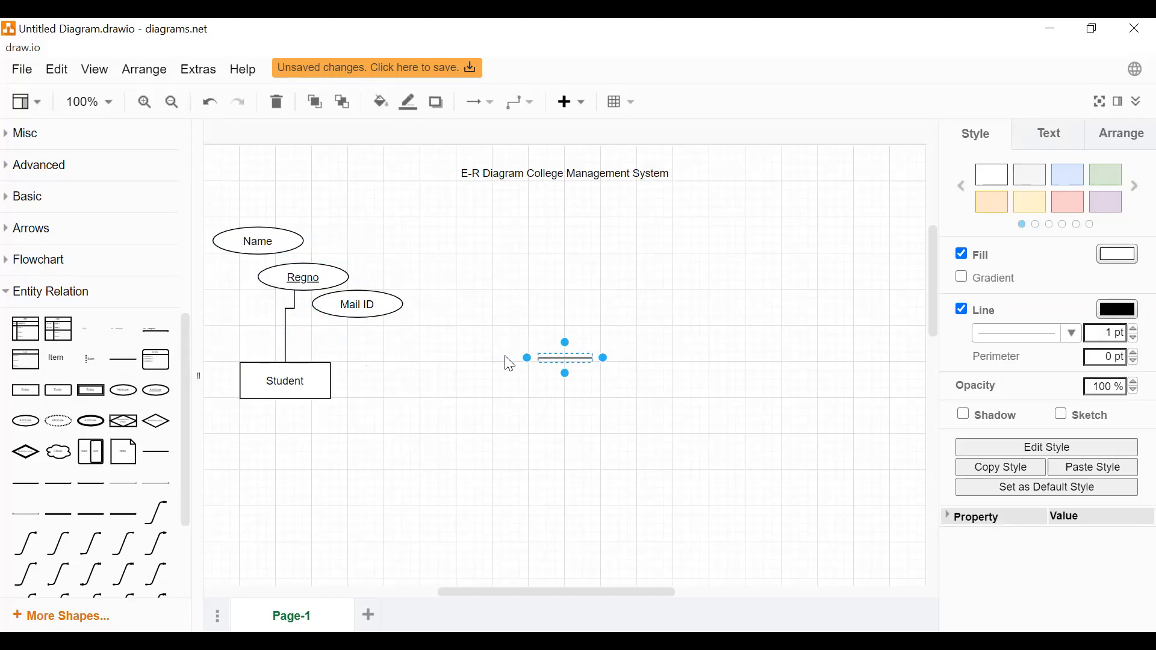
drag(566, 359, 378, 335)
drag(301, 339, 310, 361)
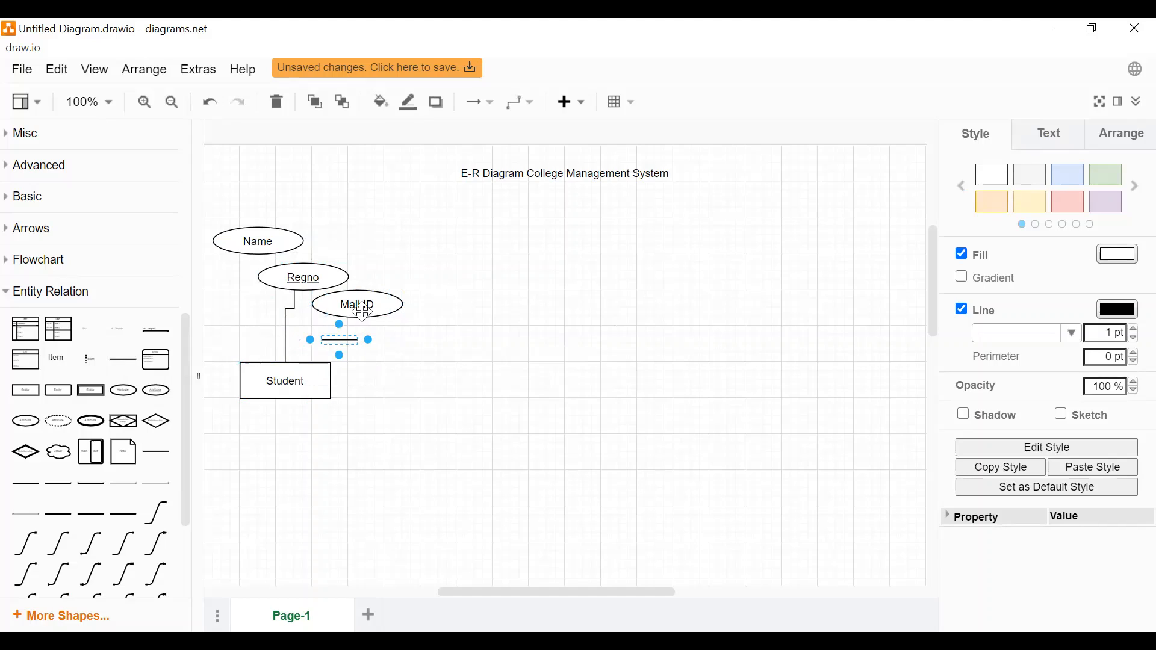
drag(362, 310, 407, 310)
click(330, 340)
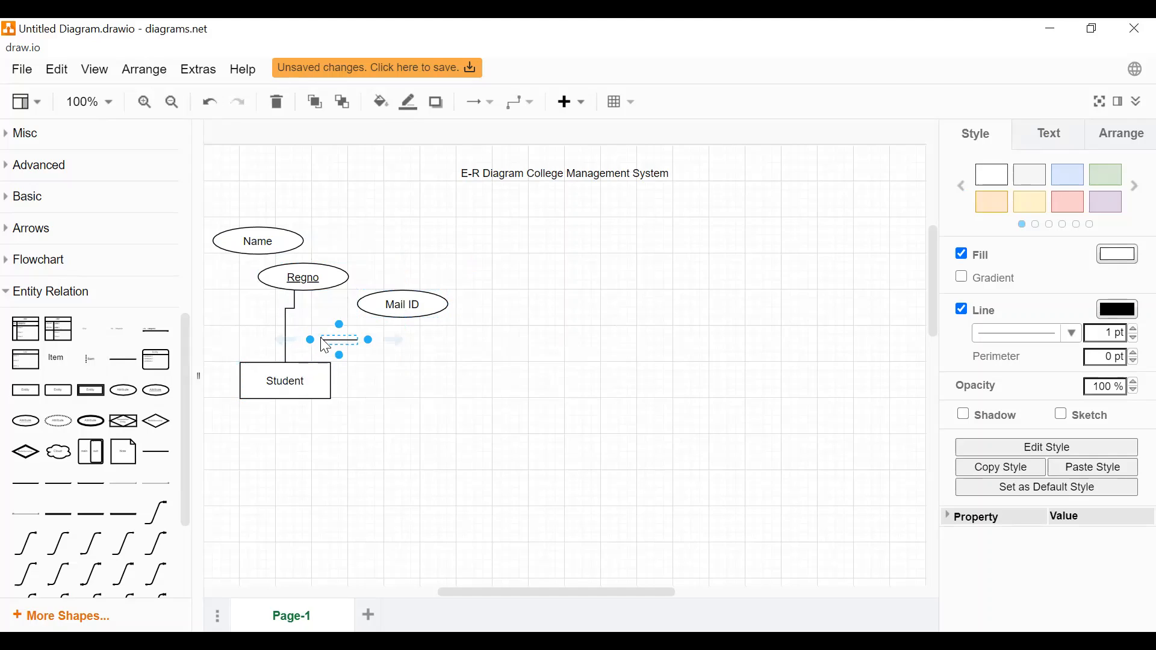
mouse_move(326, 340)
mouse_down()
mouse_move(315, 367)
mouse_move(323, 350)
mouse_up()
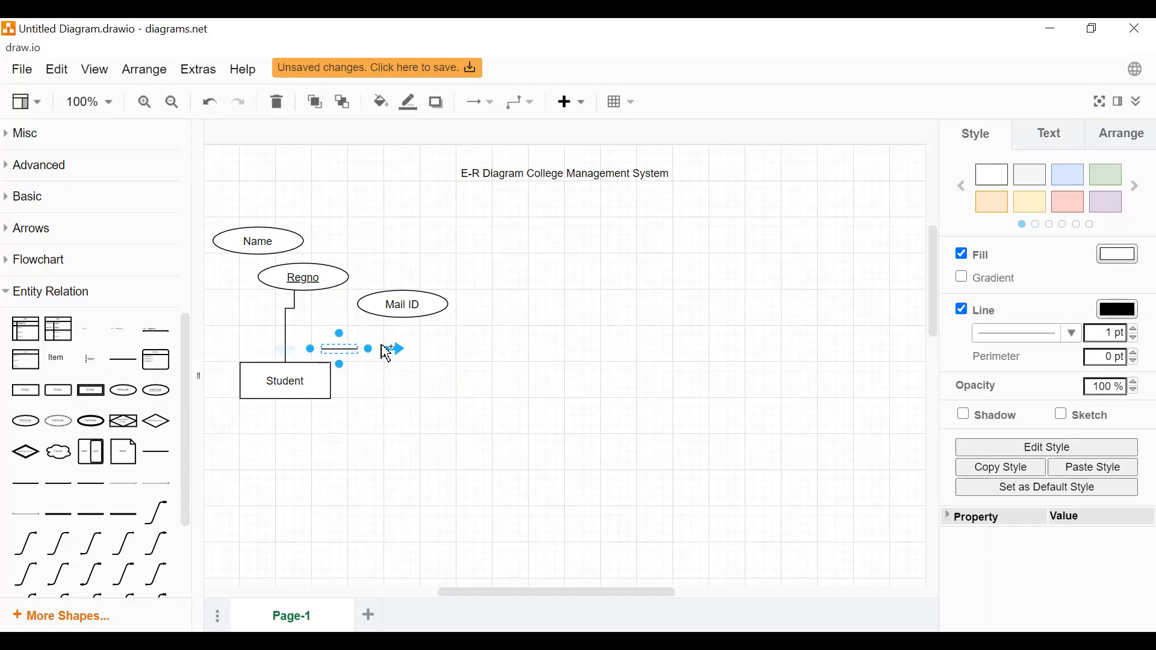
- Draw a connector from the short line's right end up to Mail ID and move that ellipse closer to Student
drag(392, 350, 378, 329)
click(323, 356)
drag(312, 348, 315, 369)
click(424, 413)
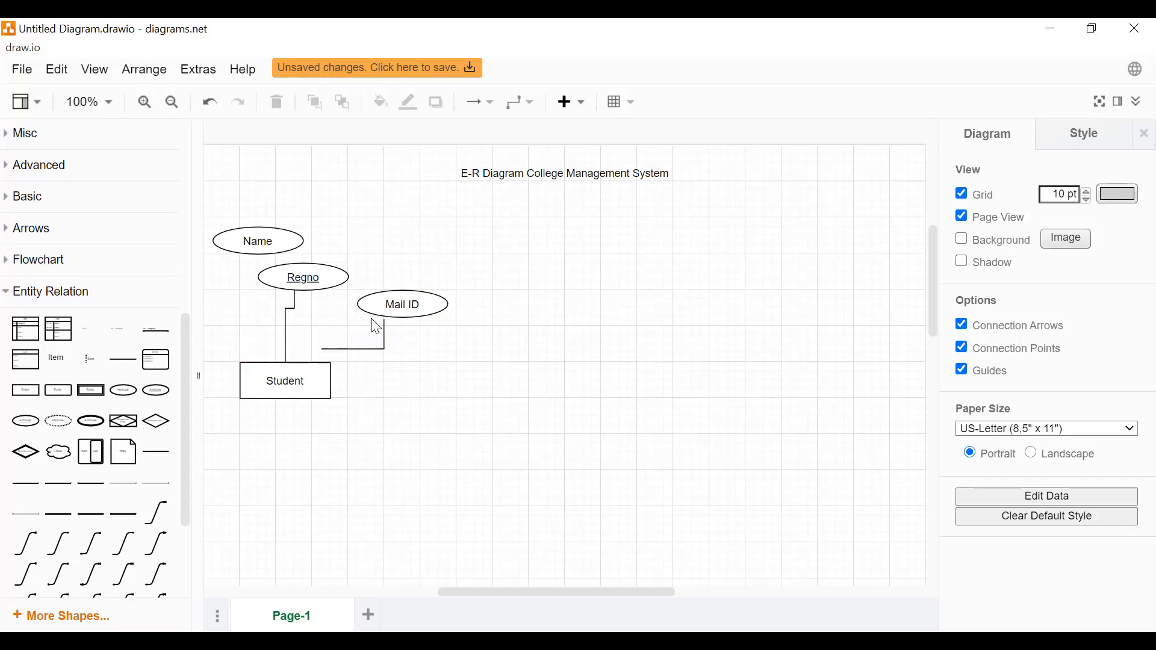
drag(379, 306, 341, 314)
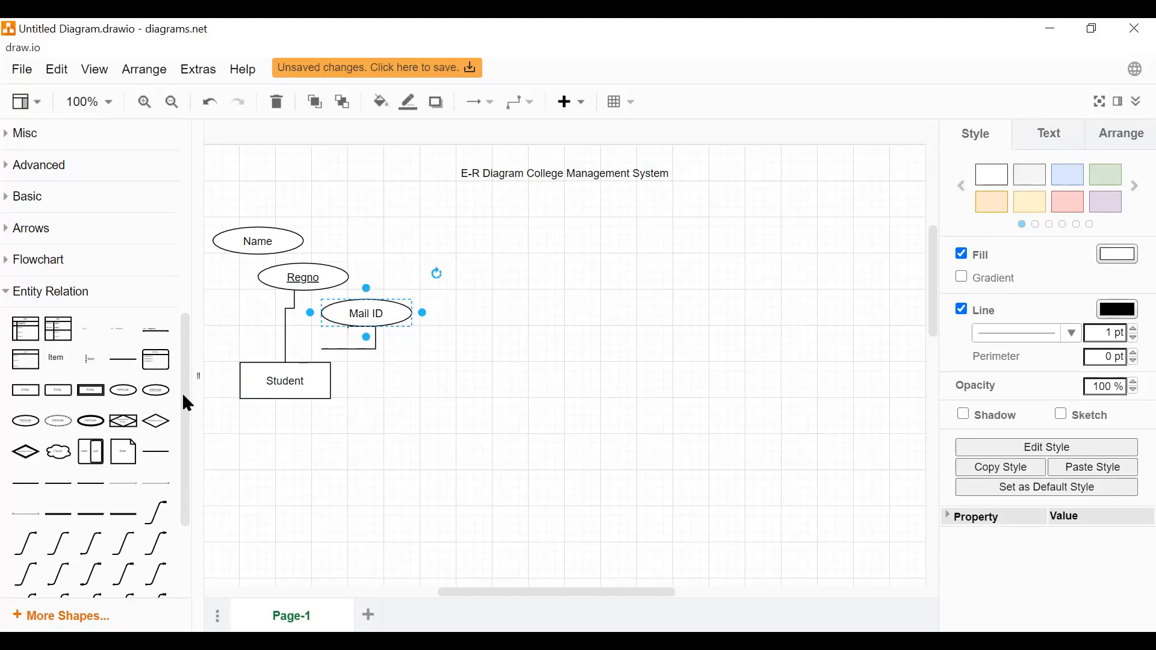
- Add a second horizontal line from the Entity Relation library in the middle of the page
click(123, 360)
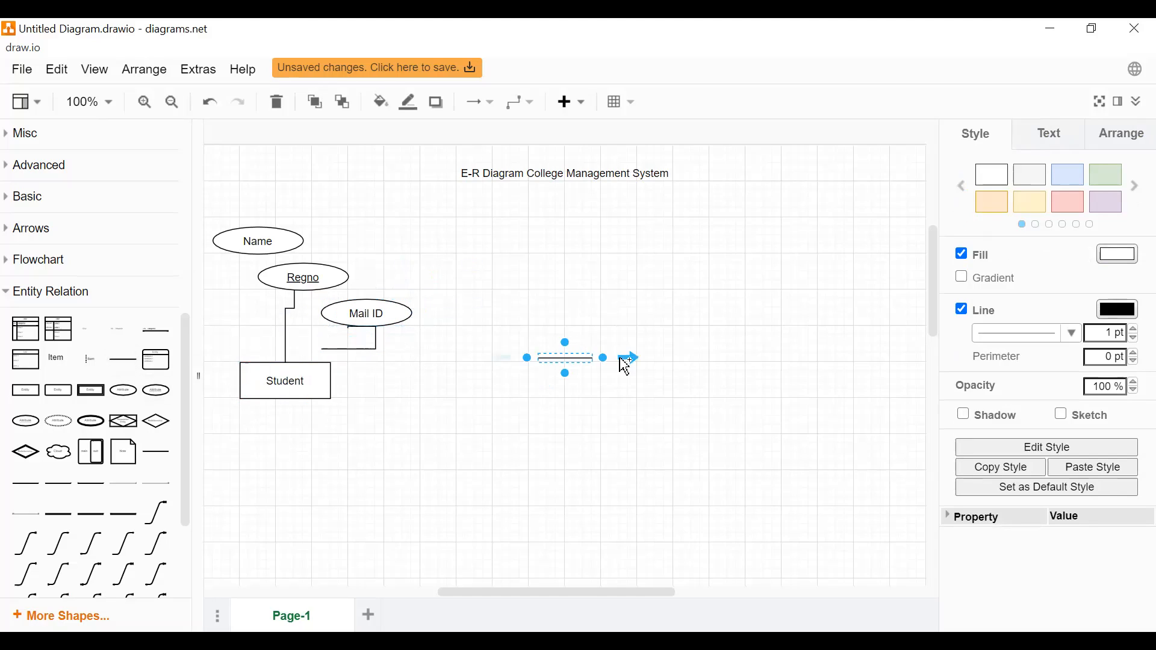
drag(625, 362, 611, 317)
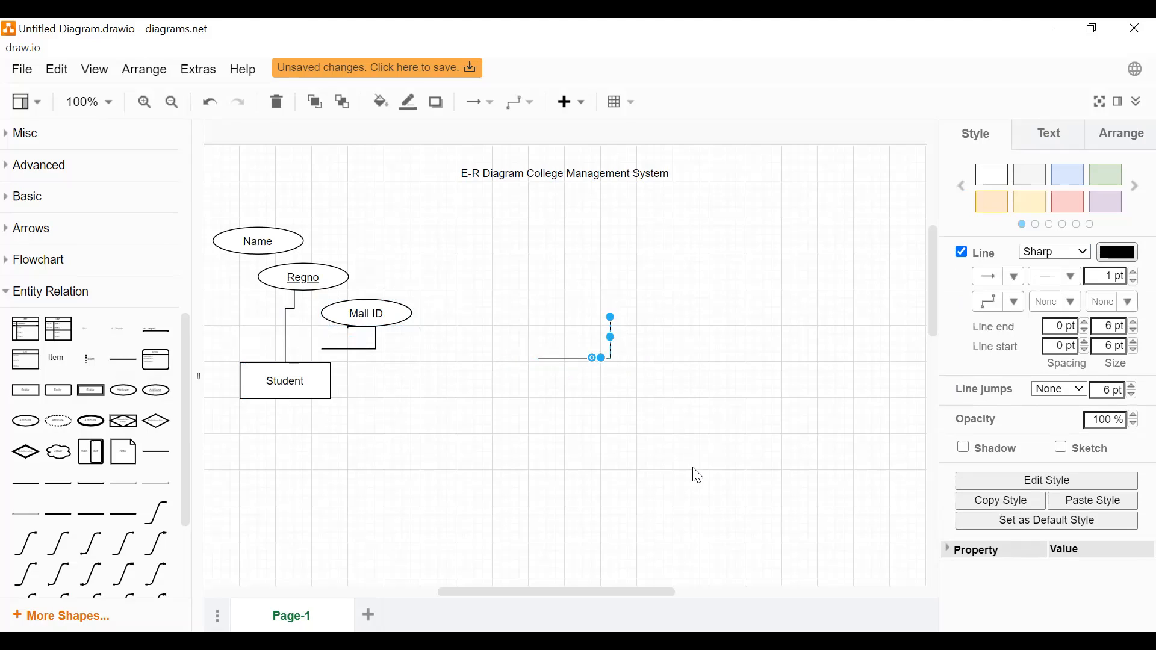
key(ctrl+z)
click(542, 359)
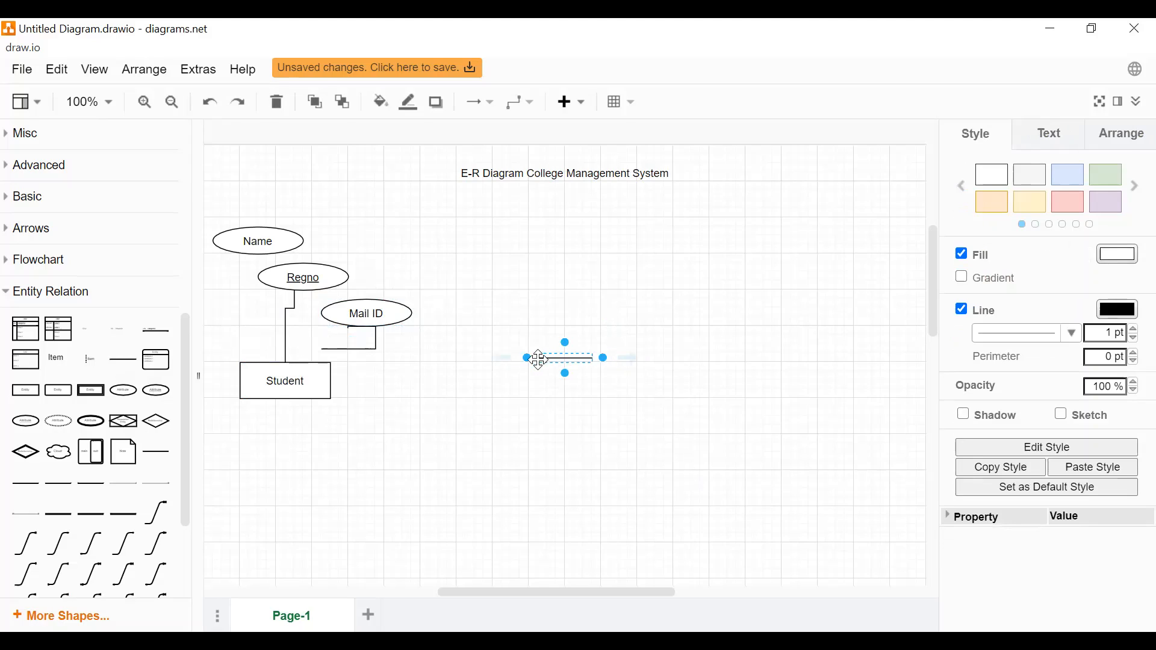
drag(550, 357, 239, 359)
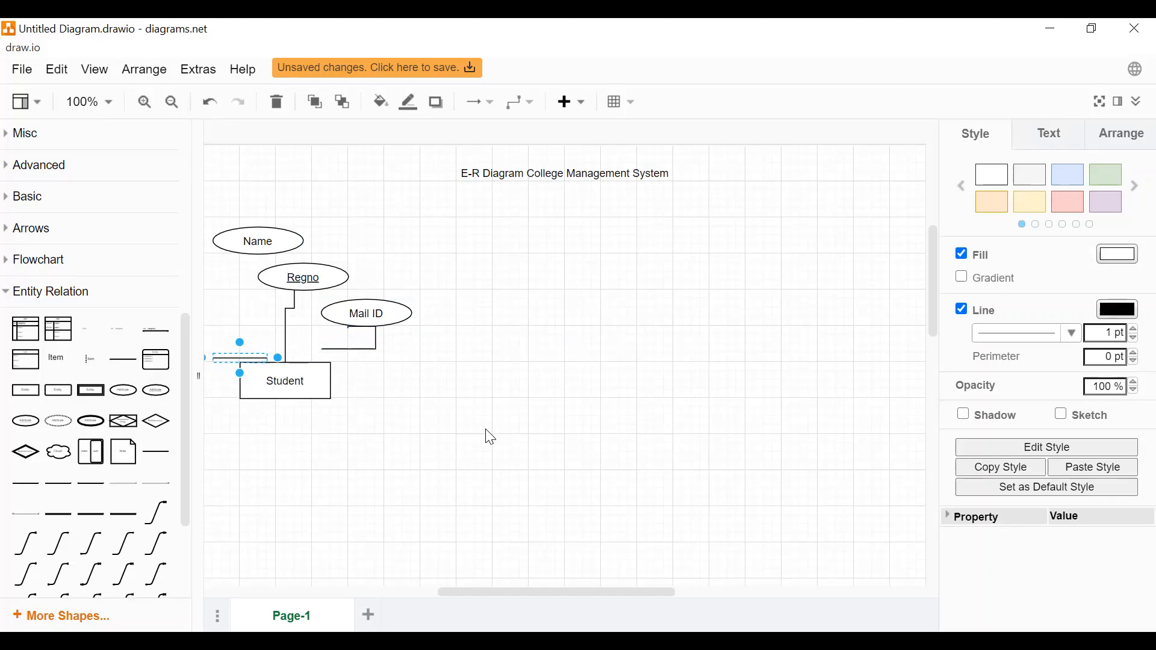
key(ctrl+z)
- Draw a connector from the top of the Student entity to just below the Name attribute
click(265, 372)
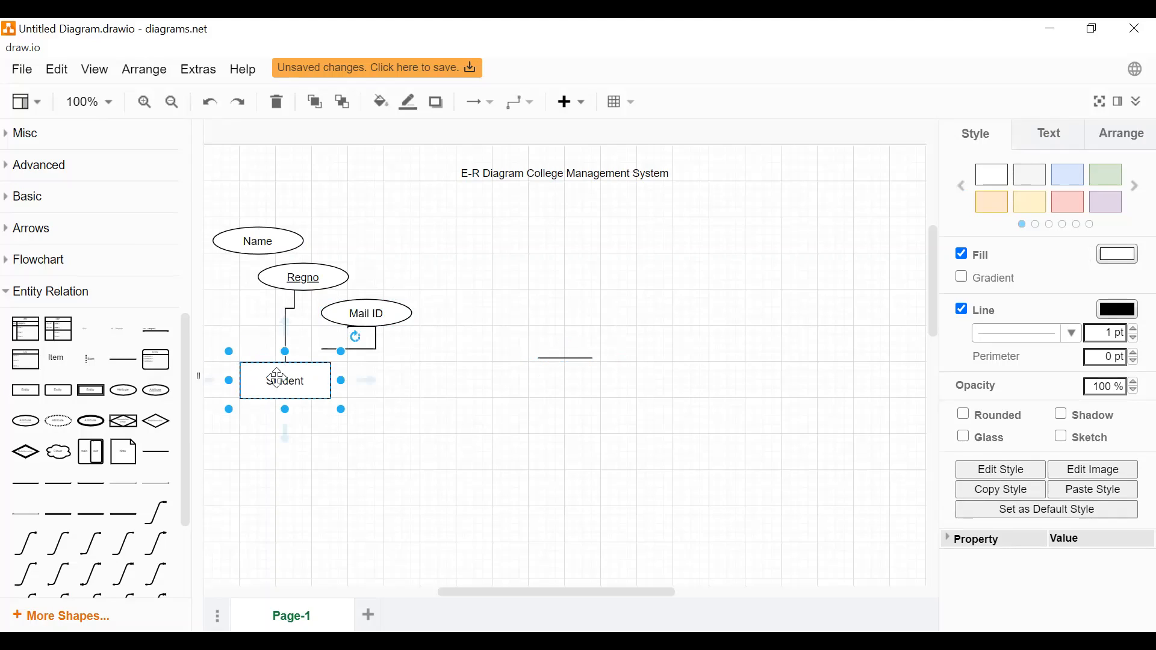
drag(289, 330, 244, 257)
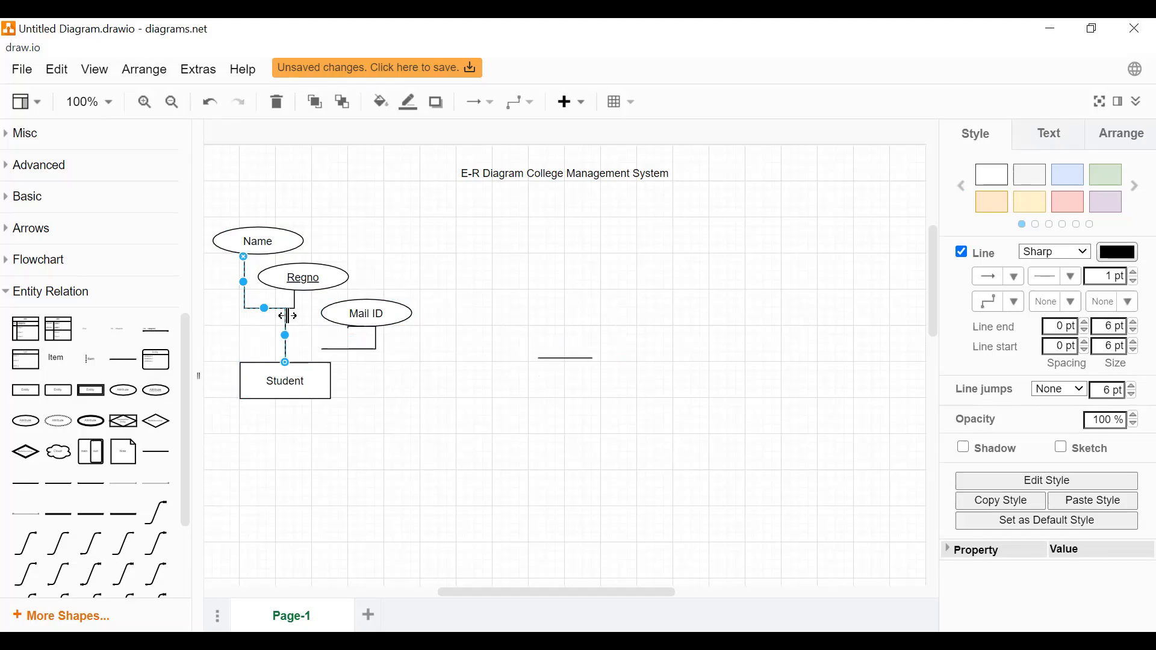
click(612, 439)
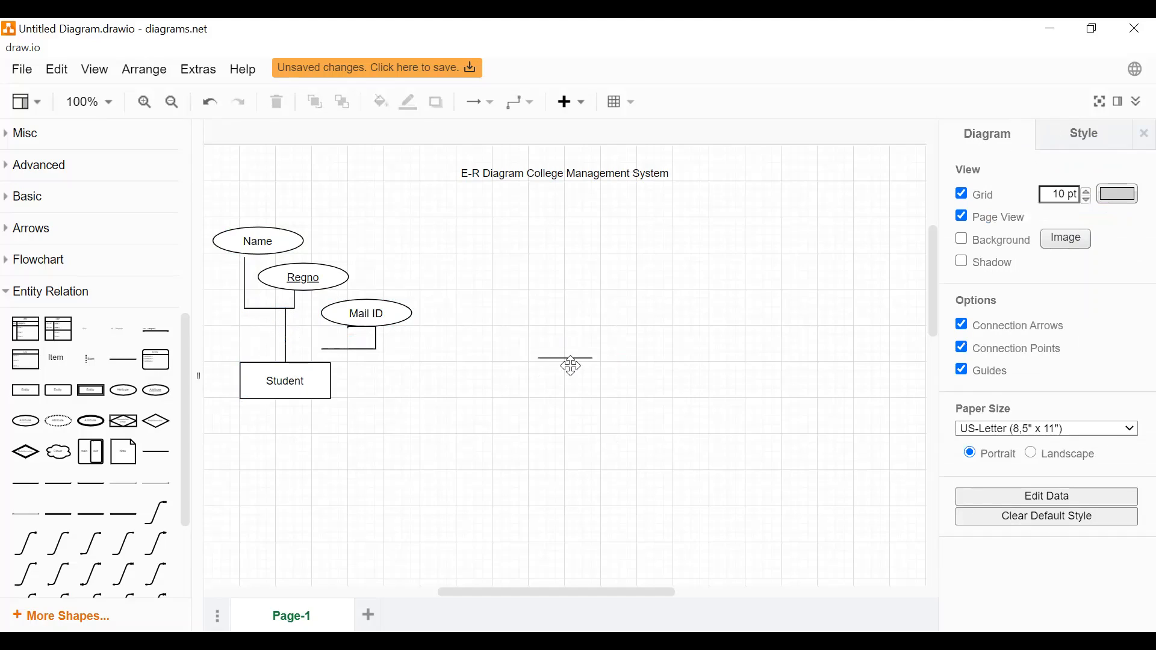
- Replace the stray line and bent connectors with straight lines from Student to Name and Mail ID, moving Mail ID closer to Student
click(575, 359)
key(Delete)
click(360, 328)
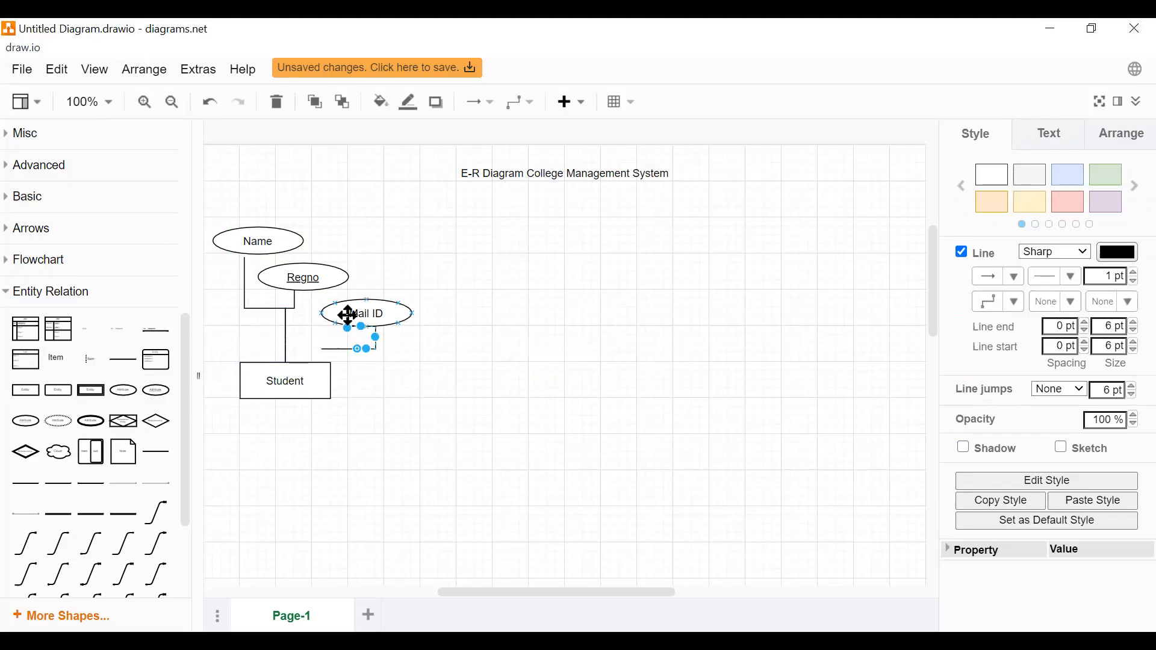
mouse_move(349, 315)
mouse_down()
mouse_move(333, 333)
mouse_move(328, 324)
mouse_up()
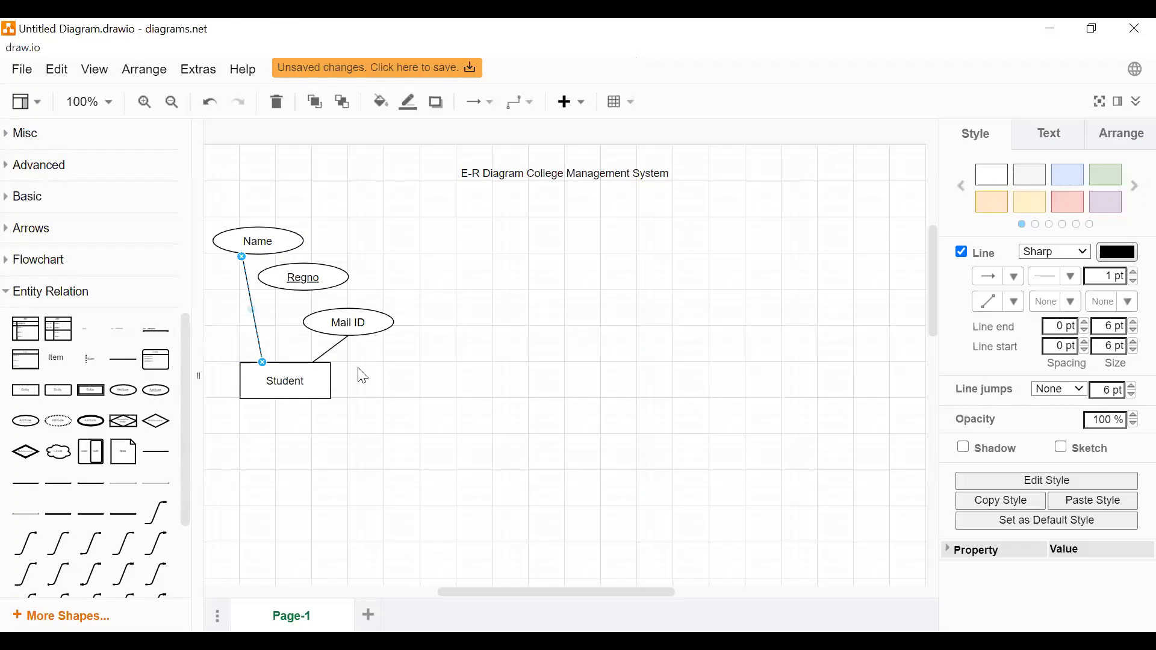
click(363, 376)
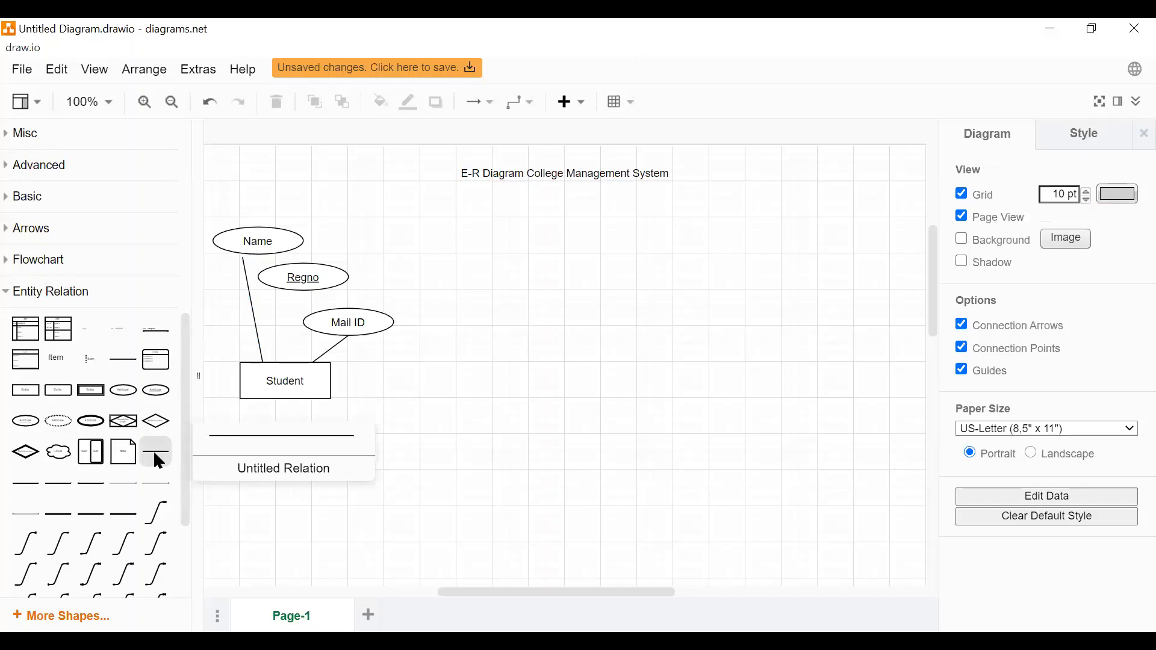
- Add a straight line from the Entity Relation library connecting the Regno attribute to the top of the Student entity
click(155, 455)
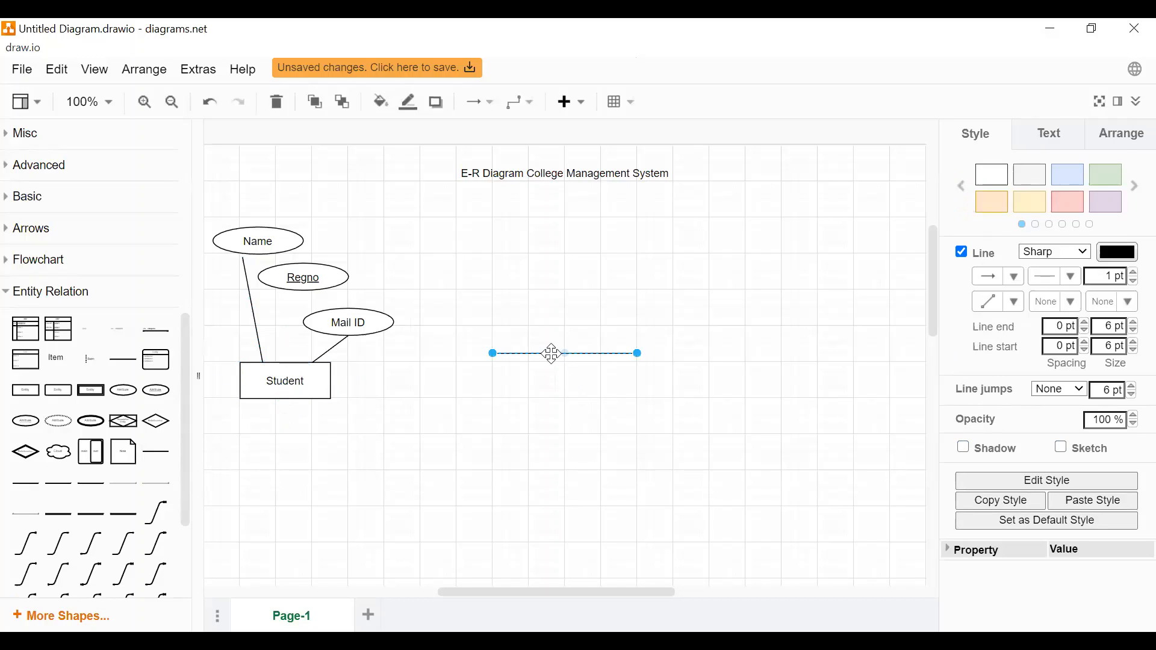
drag(522, 357, 300, 363)
drag(413, 363, 293, 293)
click(489, 412)
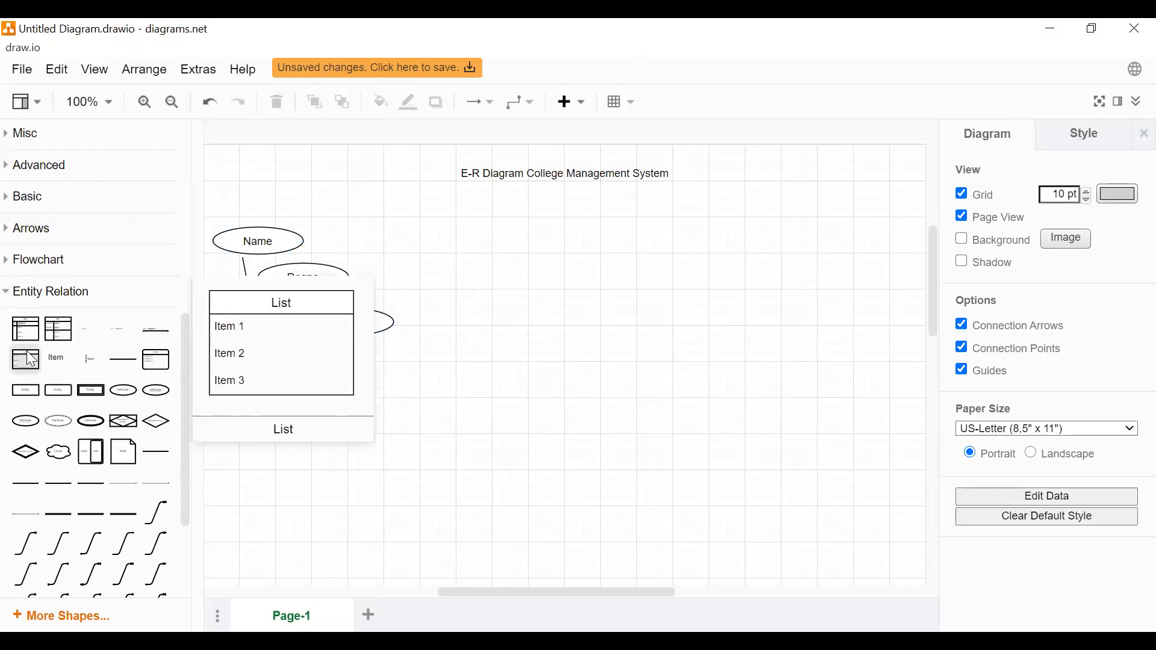
- Add an entity rectangle level with Student, well to its right, and label it Course
click(22, 389)
drag(577, 358, 694, 380)
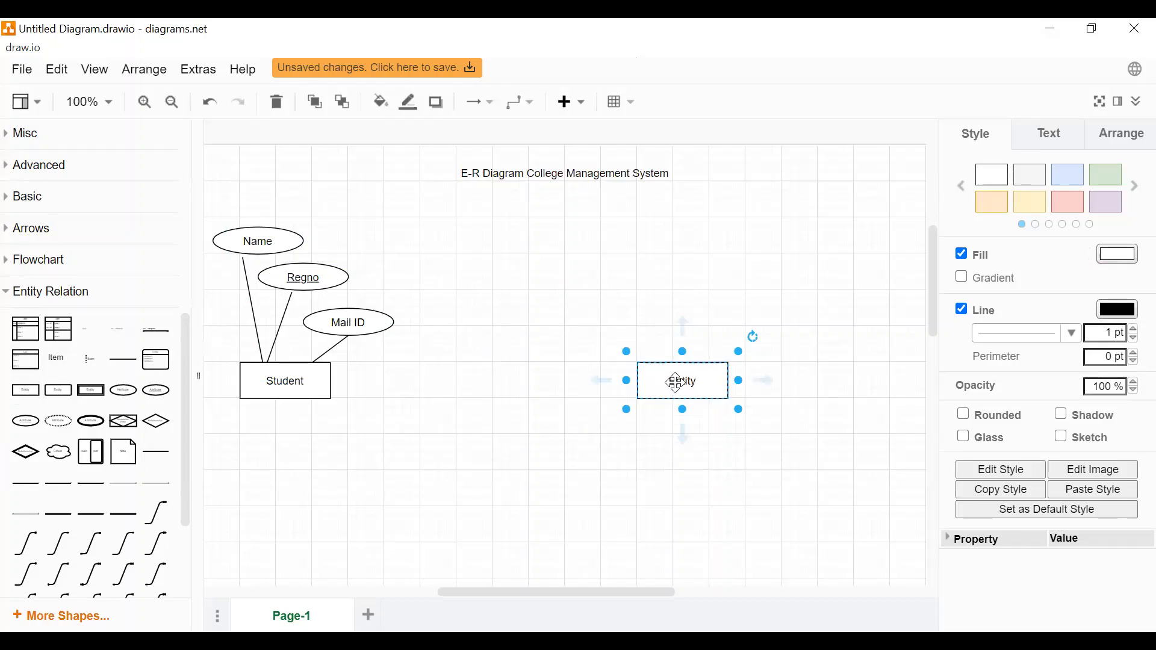
double_click(679, 379)
text(c)
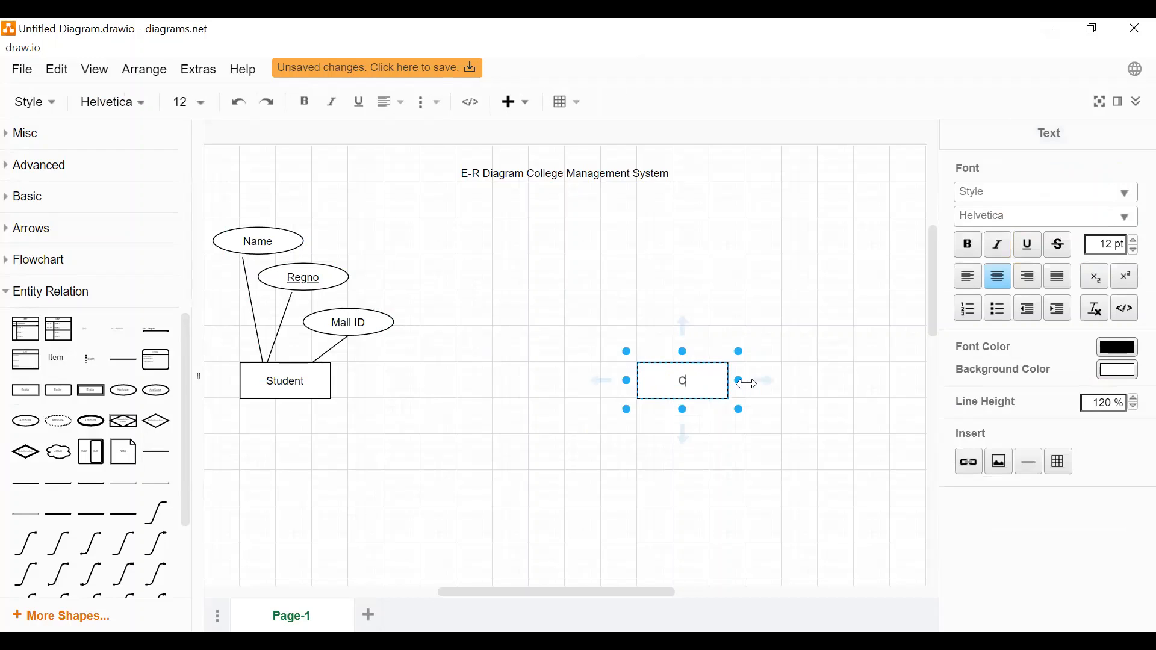
click(653, 513)
- Add an attribute ellipse above and slightly left of the Course entity and label it Course ID
mouse_move(153, 397)
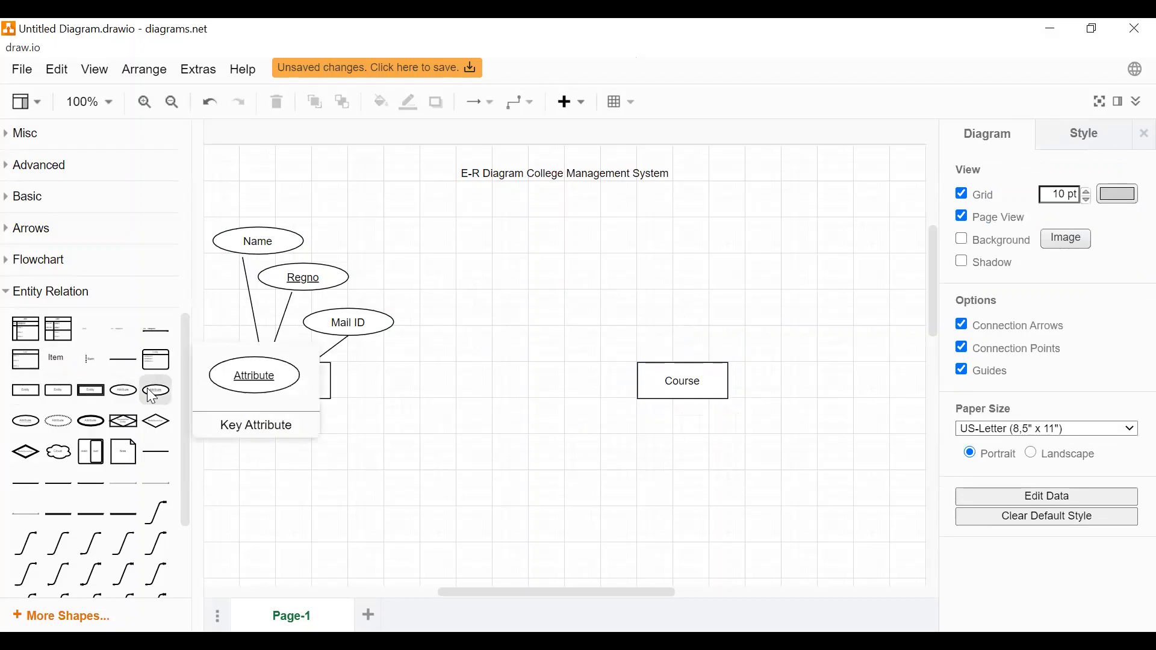
click(116, 387)
drag(584, 348, 627, 304)
double_click(630, 308)
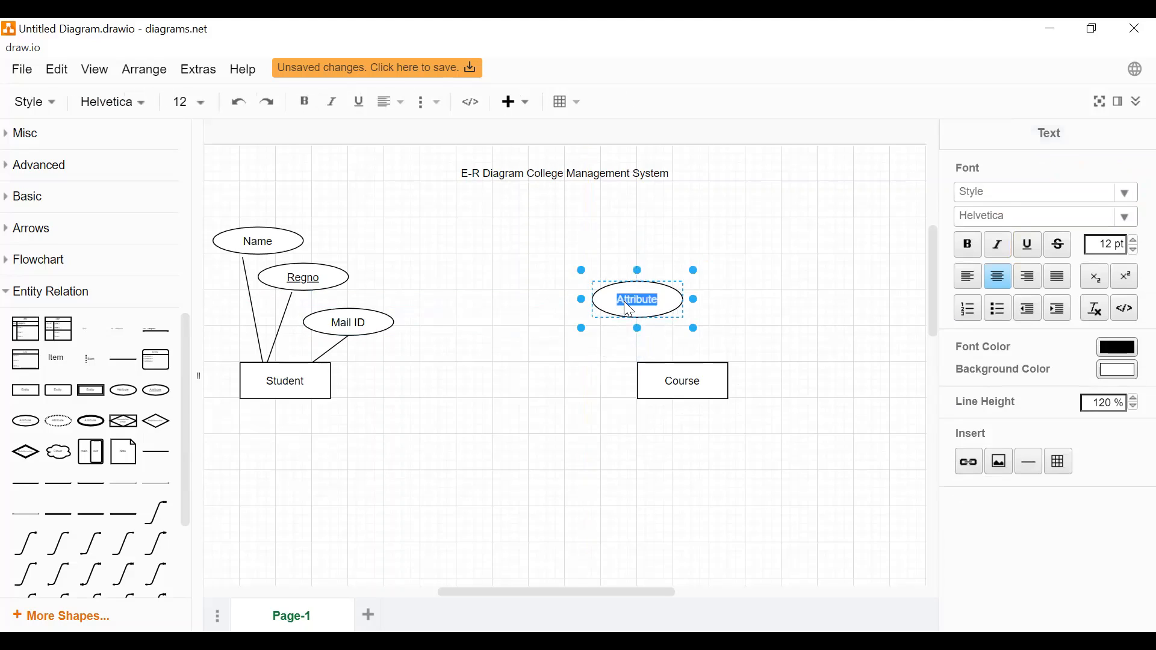
text(Course ID)
click(683, 450)
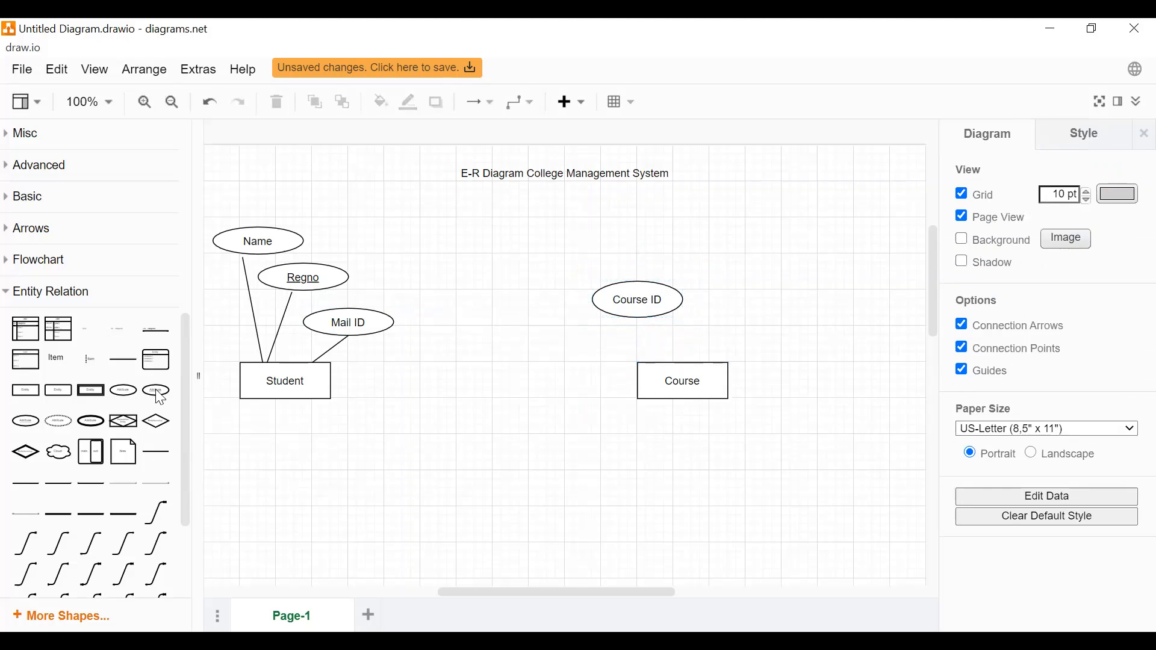
- Add a second attribute ellipse to the right of Course ID and label it Course Name
click(127, 390)
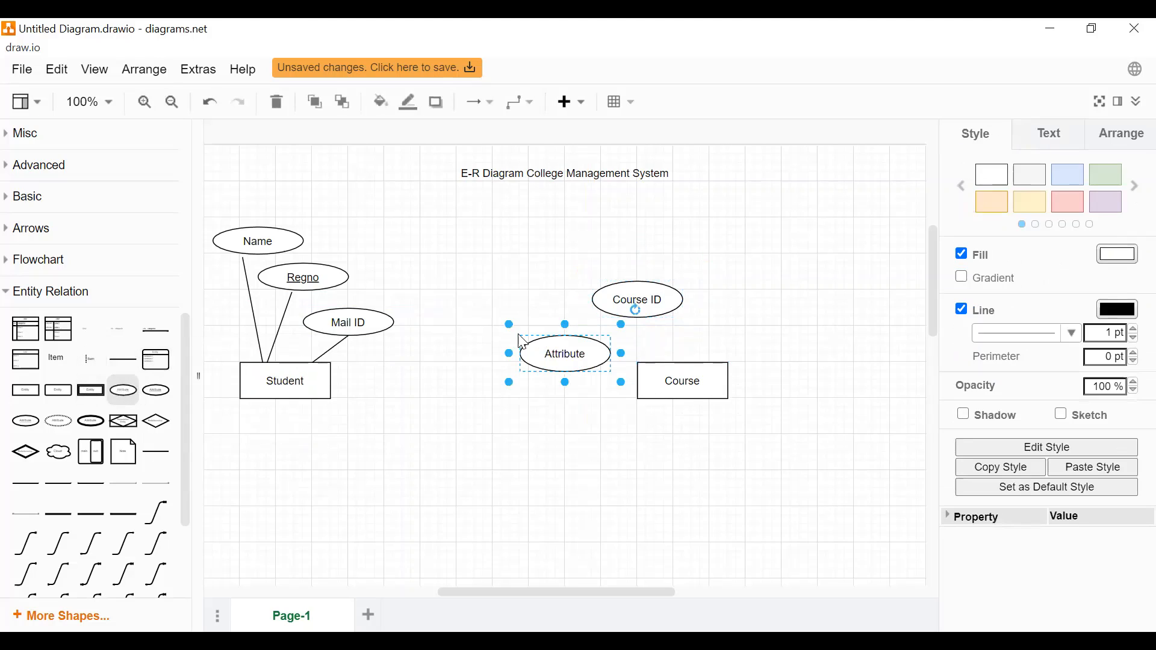
drag(534, 352, 723, 310)
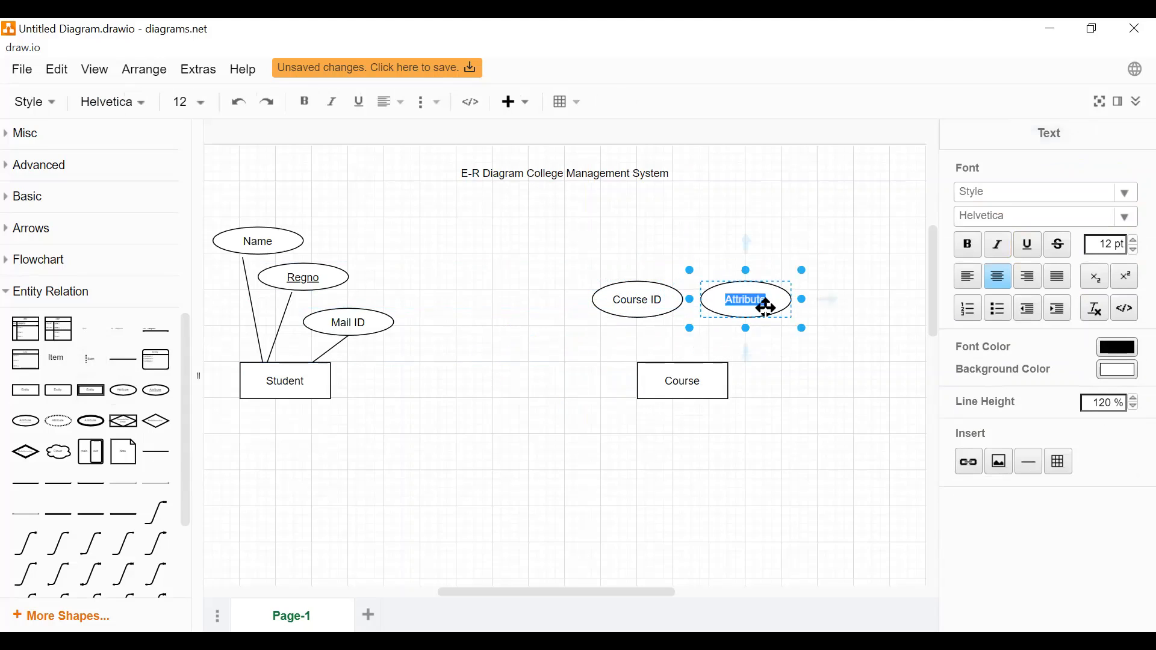
text(Course No)
key(BackSpace)
text(ame)
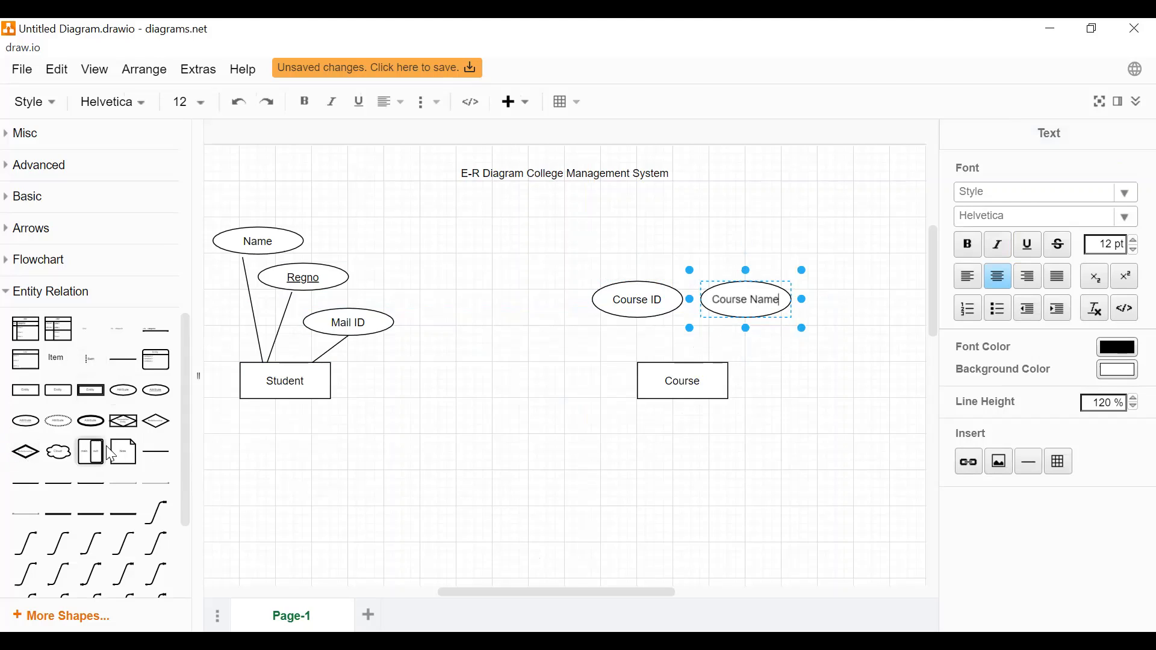
click(607, 498)
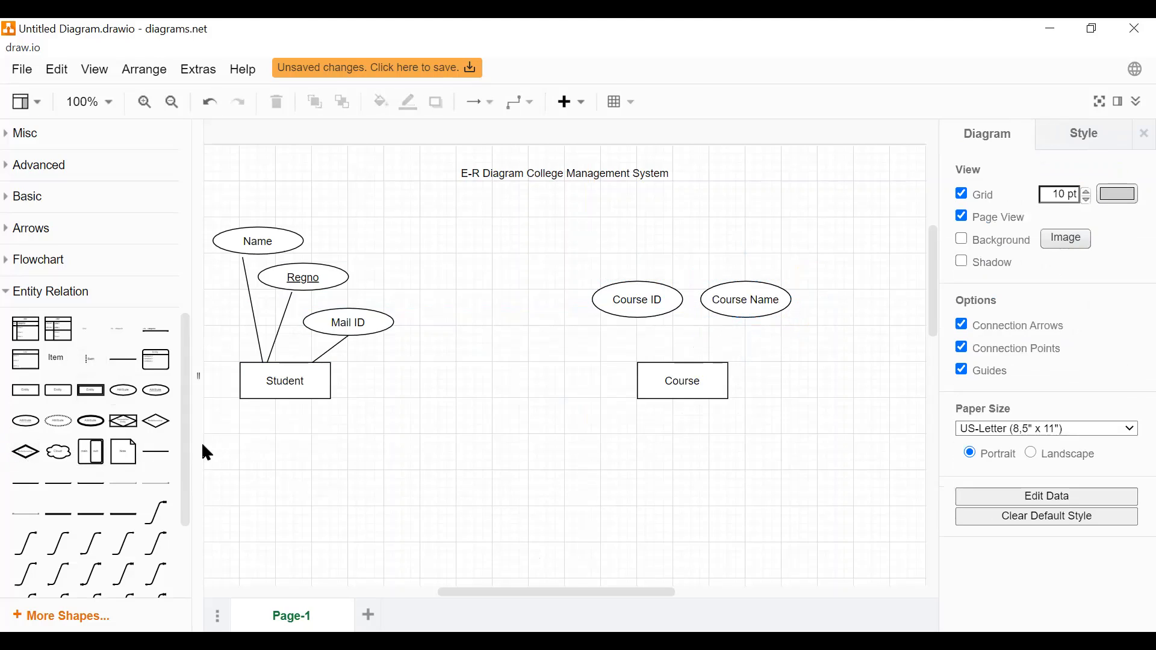
- Add a straight relation line connecting the bottom of Course ID to the top edge of the Course entity
click(149, 448)
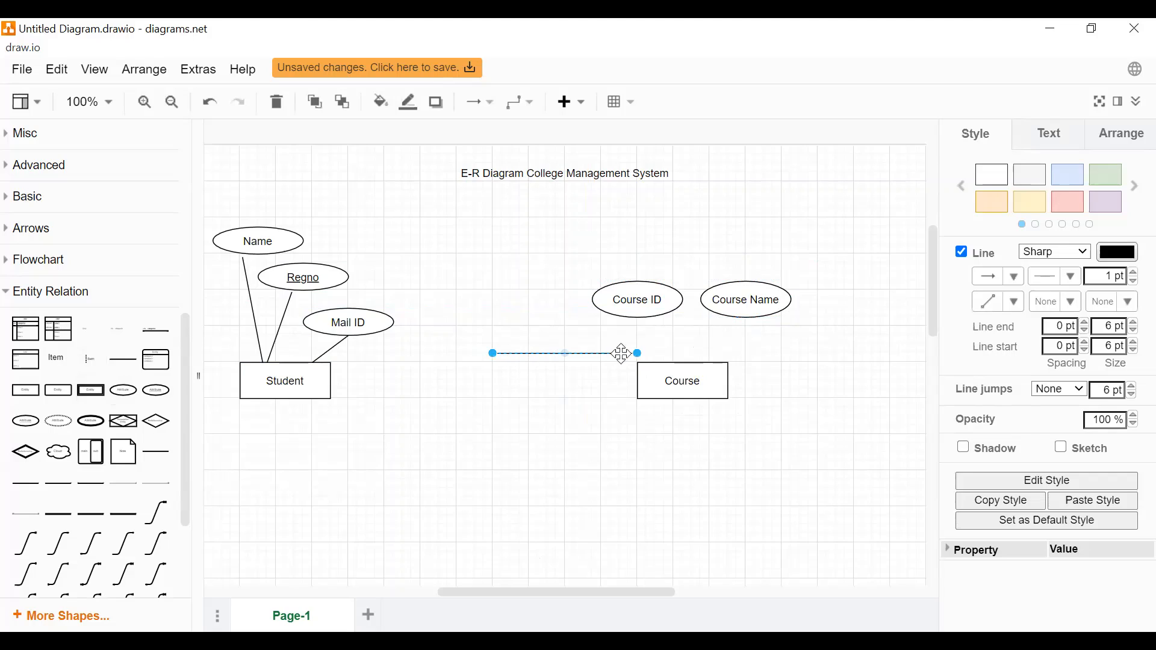
drag(622, 355, 657, 355)
drag(545, 355, 628, 319)
drag(674, 355, 665, 365)
click(560, 485)
- Connect Course Name to the top edge of the Course entity with a straight relation line and move that ellipse slightly down
click(154, 459)
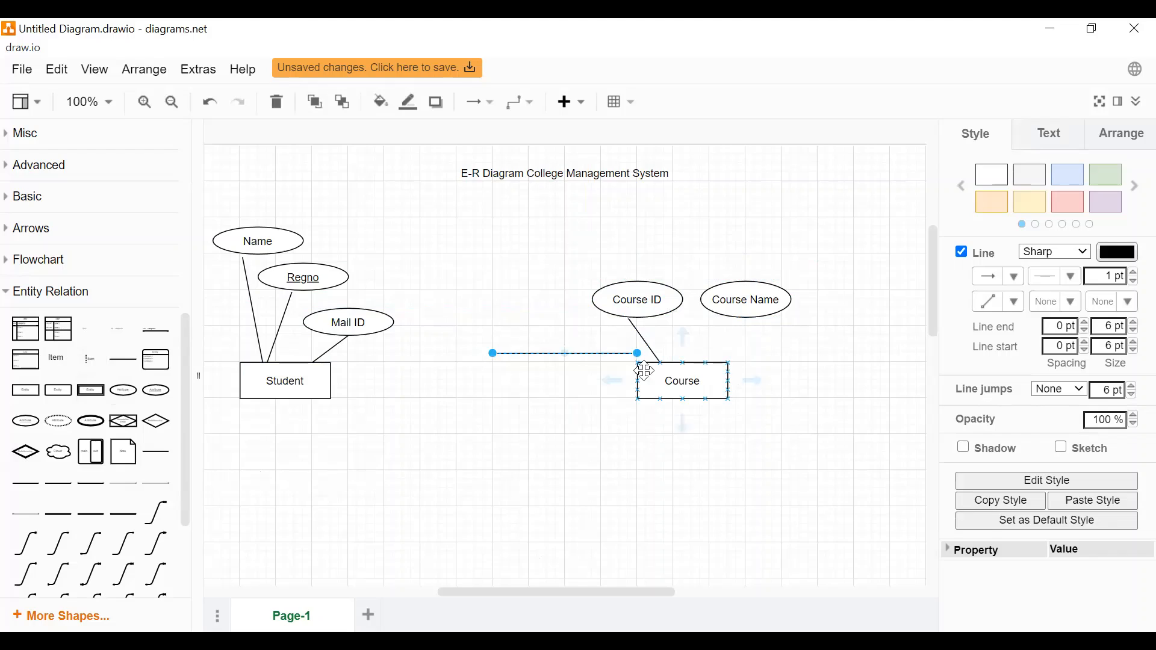
drag(535, 354, 779, 347)
drag(881, 345, 715, 361)
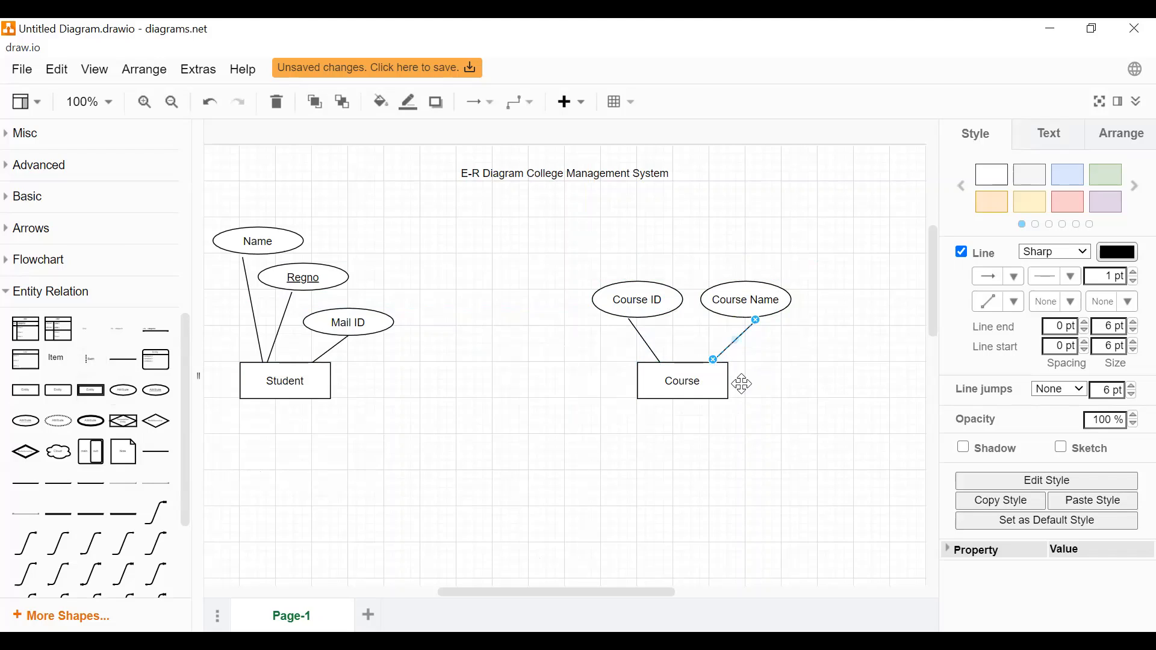
click(802, 453)
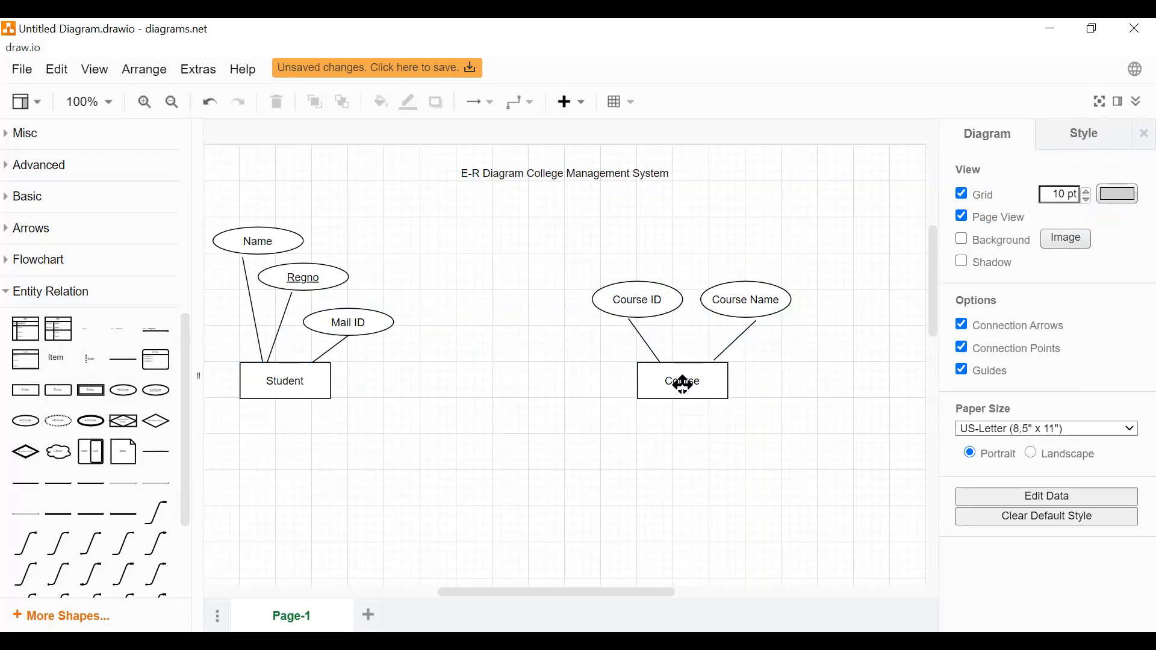
drag(746, 298, 752, 314)
click(319, 482)
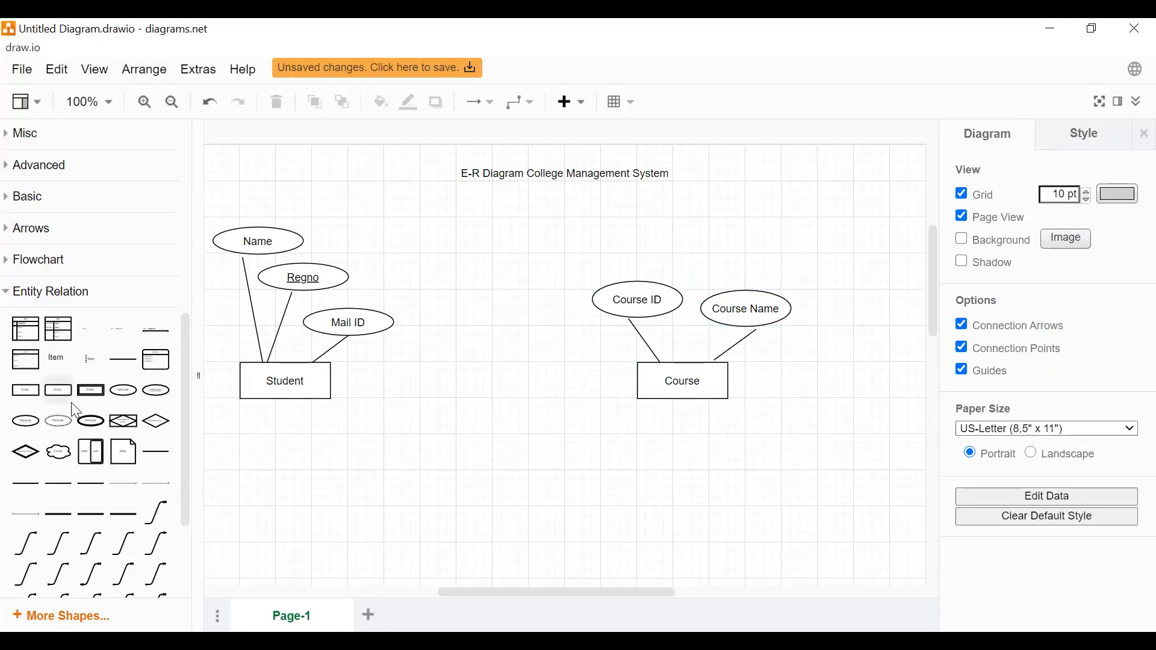
- Add a relationship diamond between the Student and Course entities, reduce its height slightly and label it Register
click(155, 430)
drag(533, 366, 494, 391)
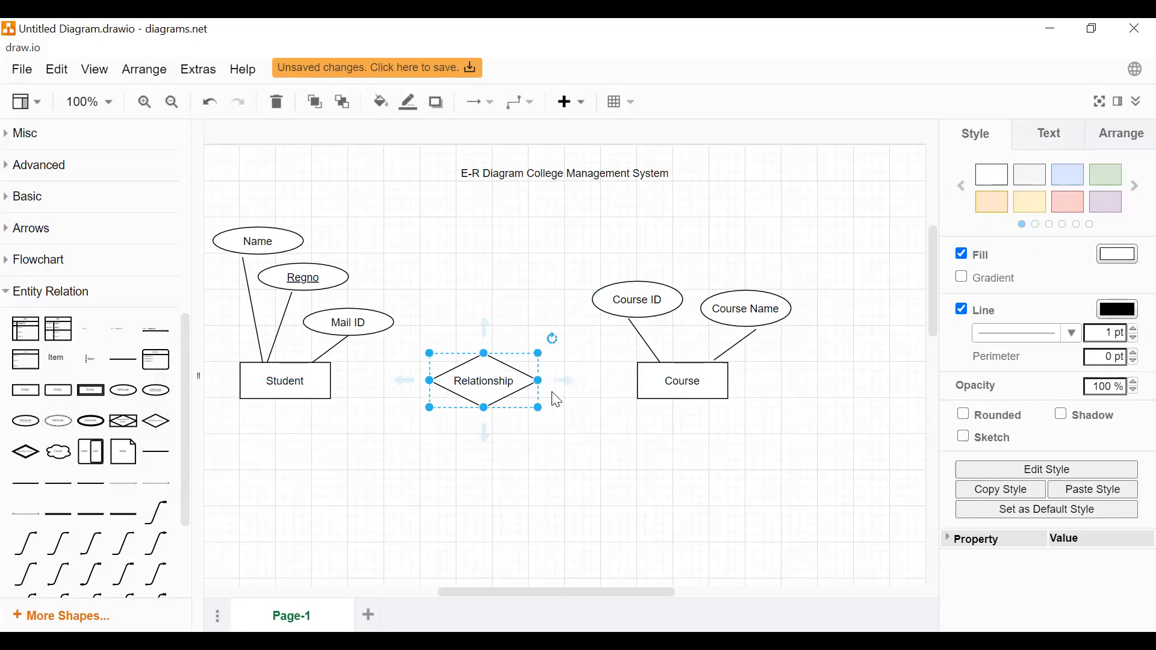
double_click(476, 377)
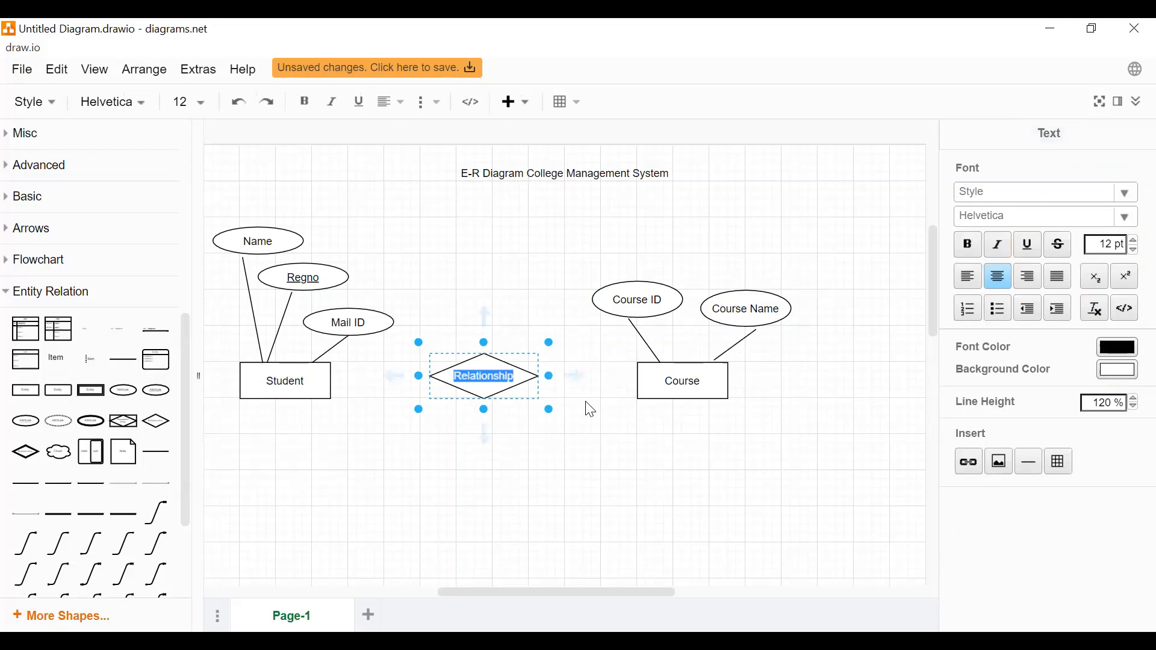
text(Regis)
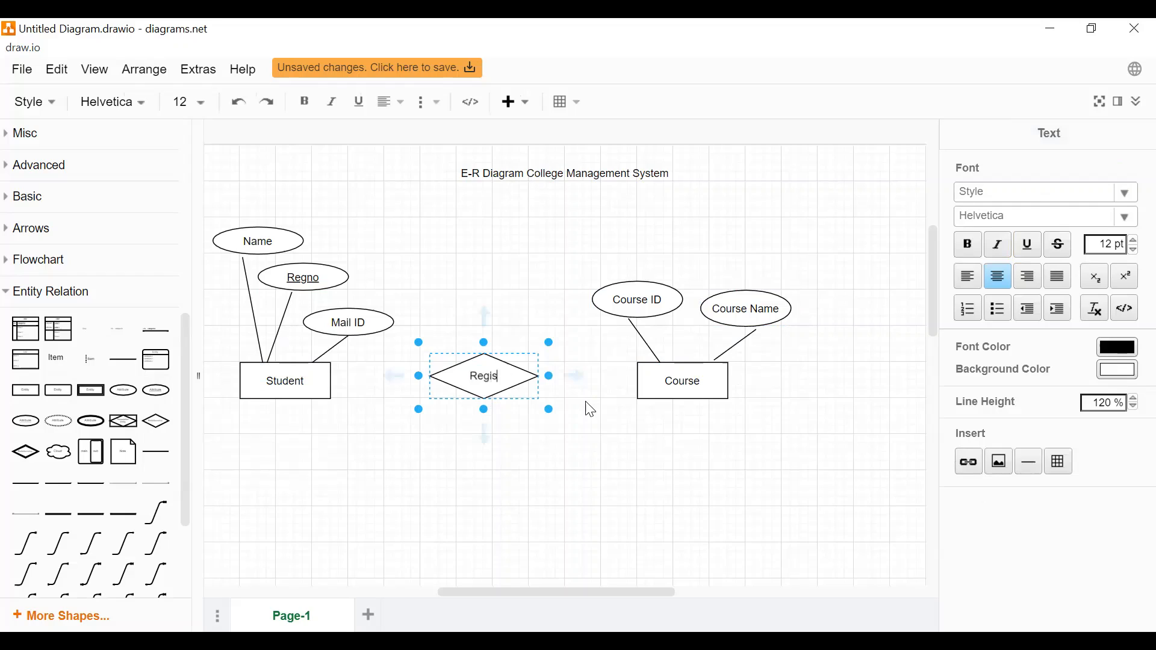
text(ter)
click(454, 464)
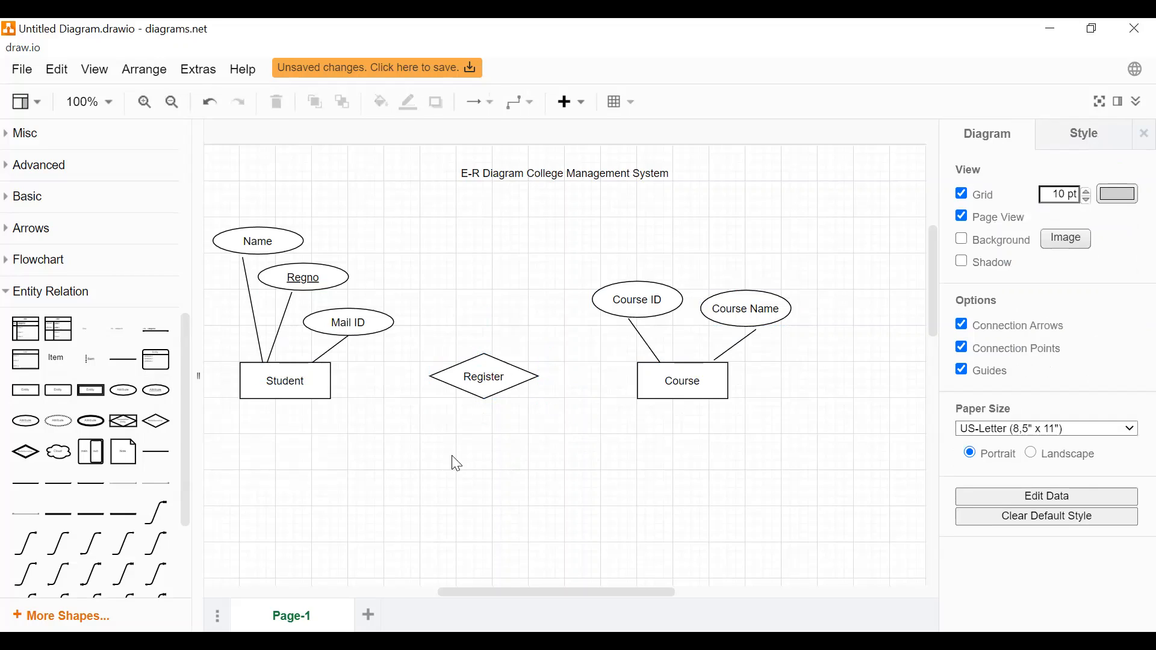
- Add a straight relation line connecting the right side of Student to the left corner of the Register diamond
click(151, 452)
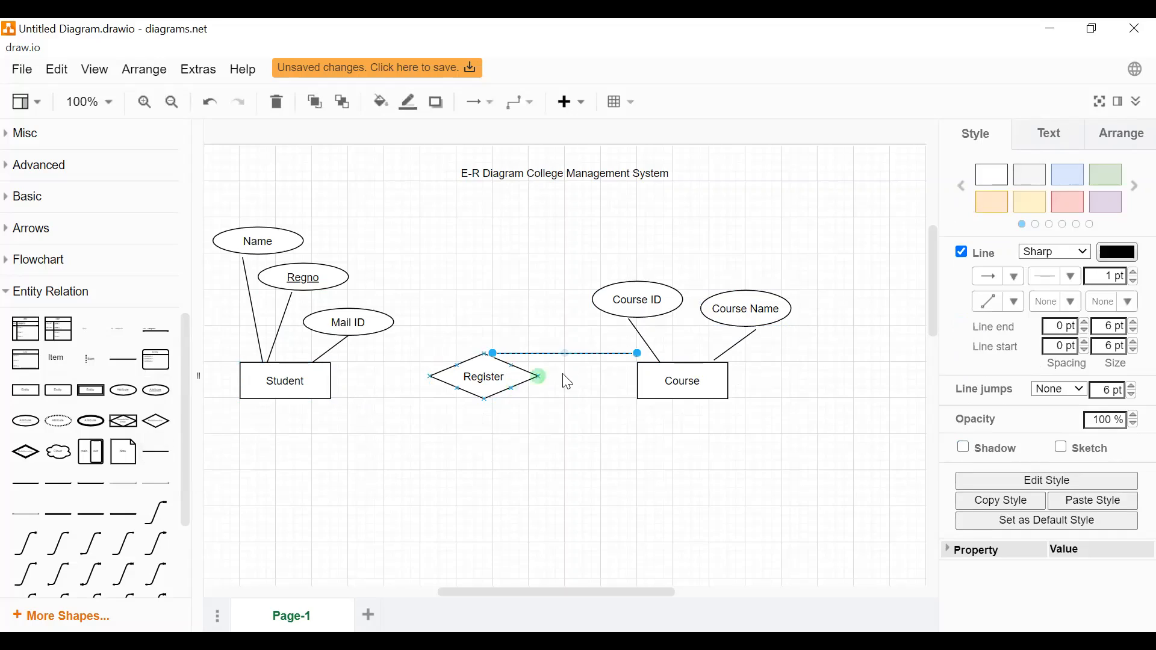
drag(588, 356, 432, 377)
click(493, 435)
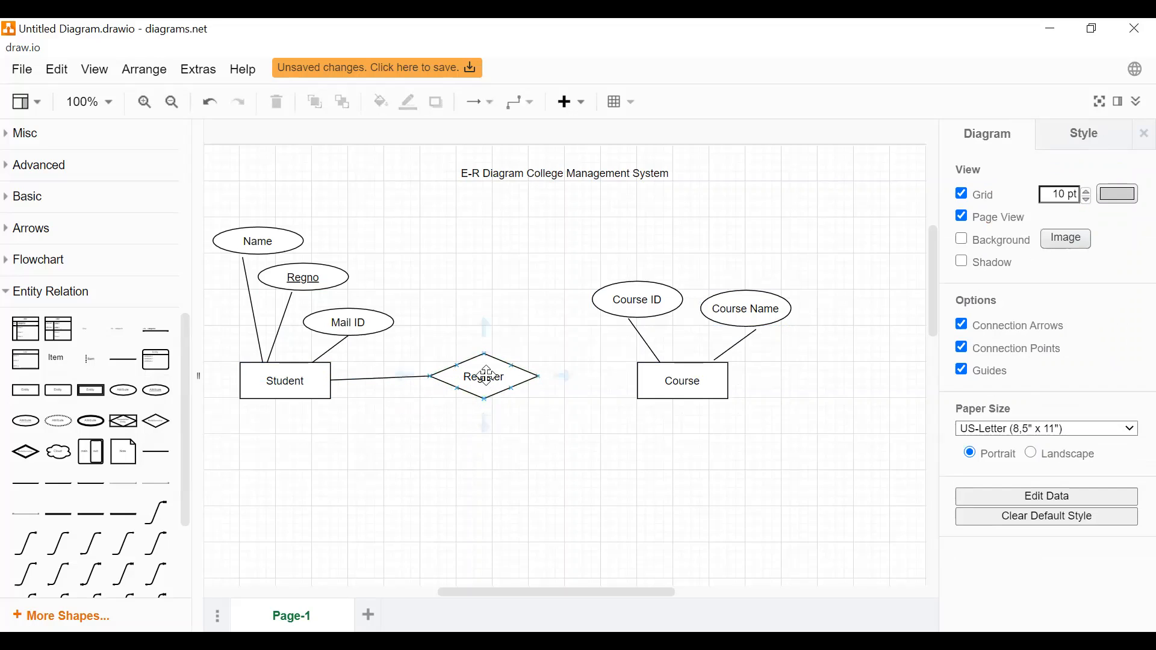